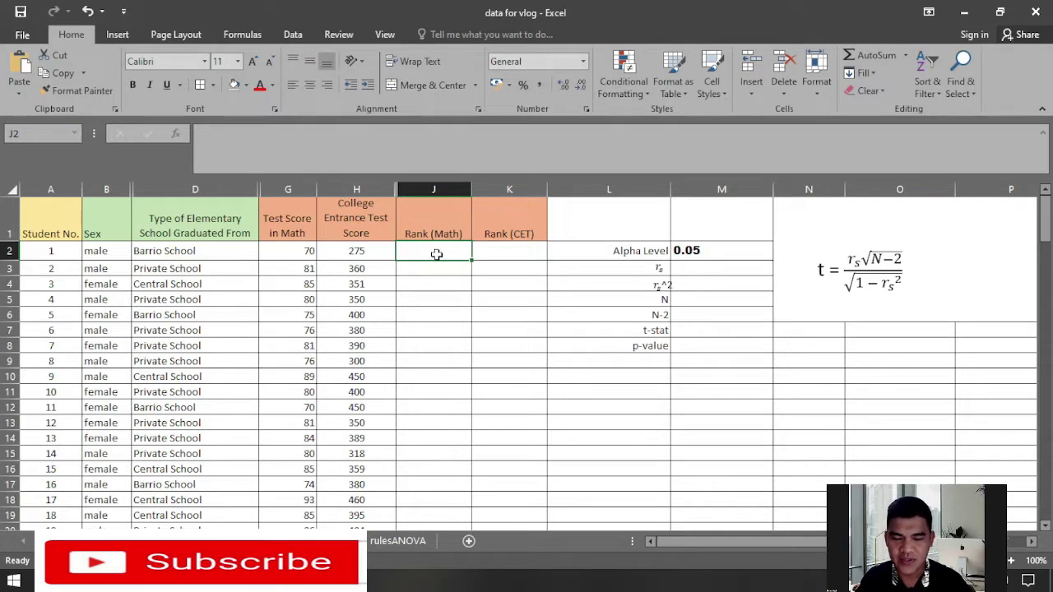
In J2, rank the first Math score in ascending order with the formula =RANK.AVG(G2,G2:G110,1).
type("=")
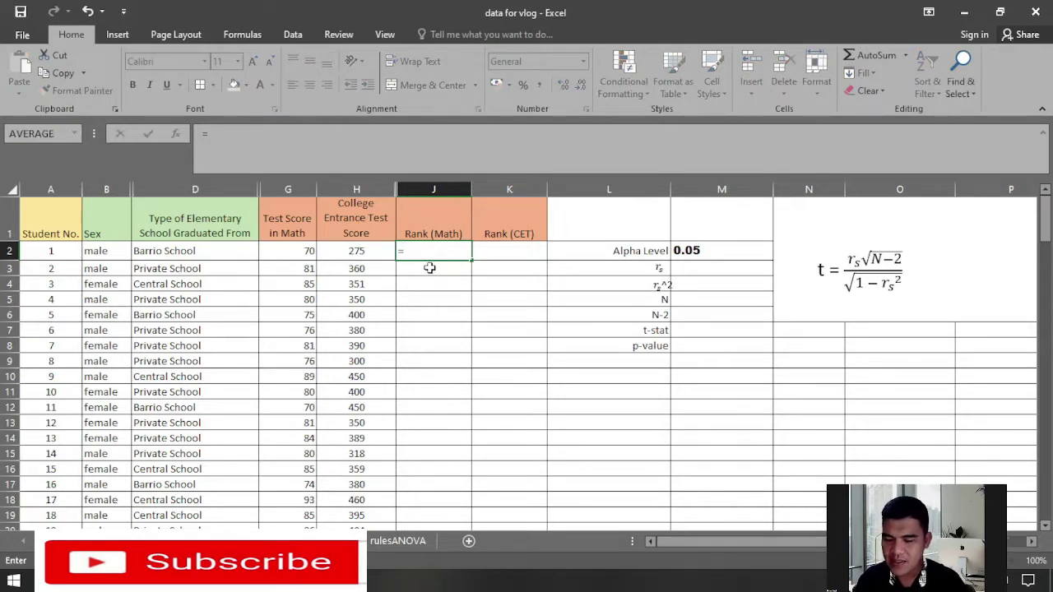
type("rank")
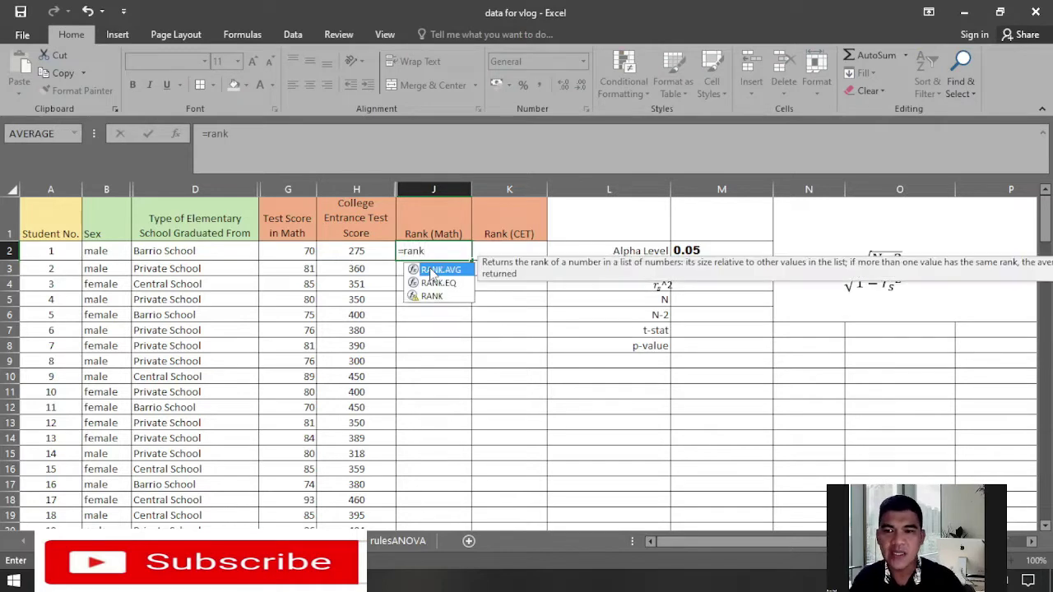
double_click(431, 271)
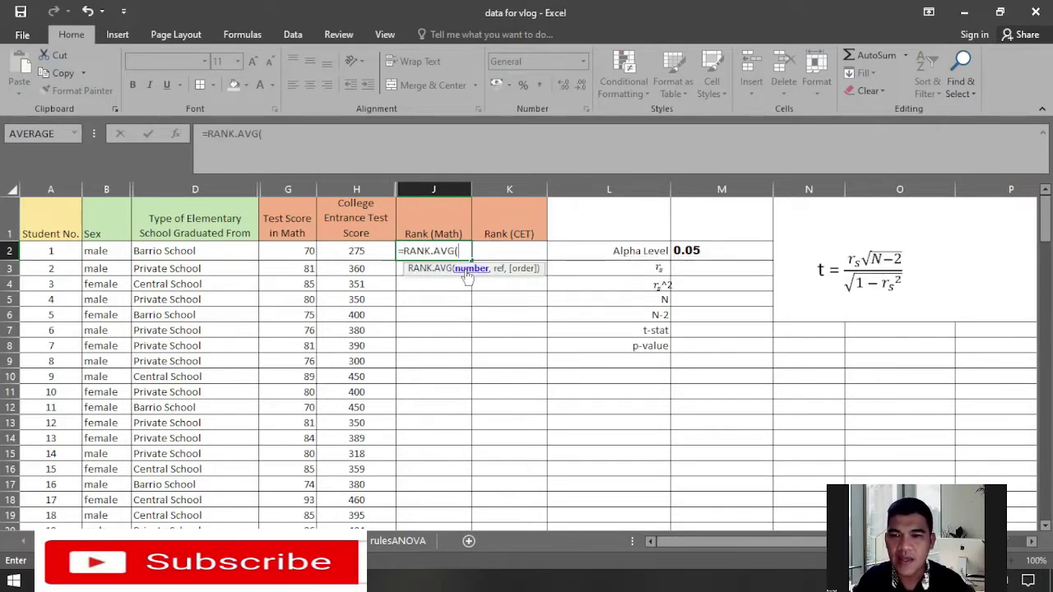
left_click(306, 253)
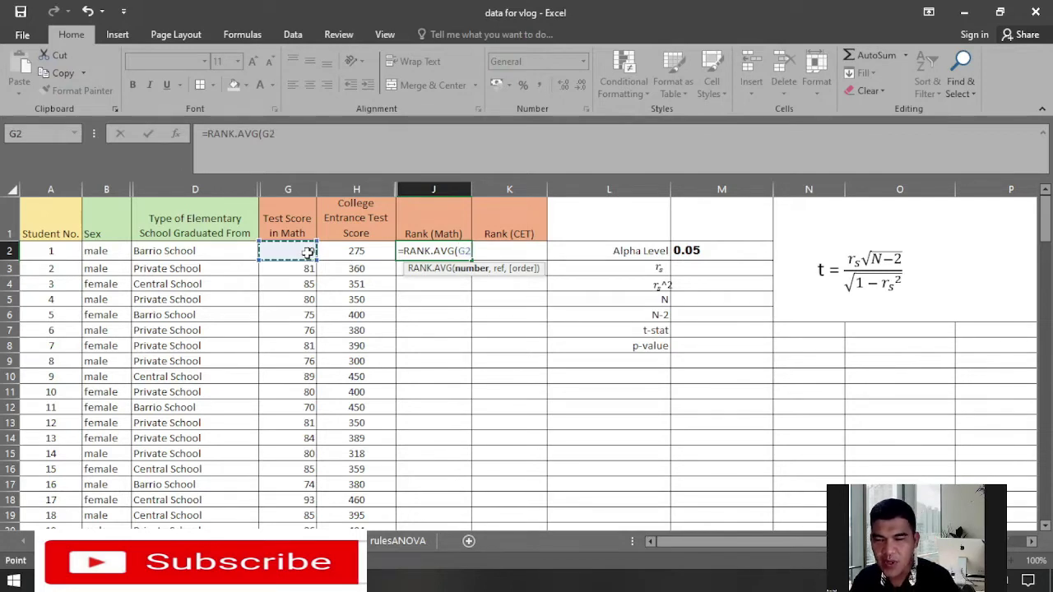
type(",")
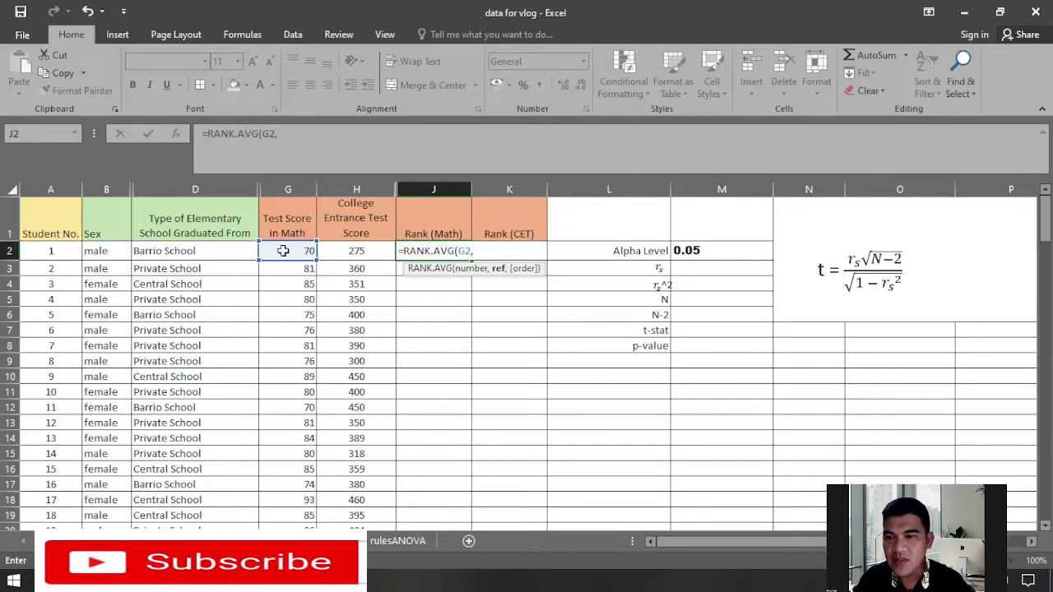
left_click_drag(282, 250, 306, 515)
scroll(509, 335, "up", 20)
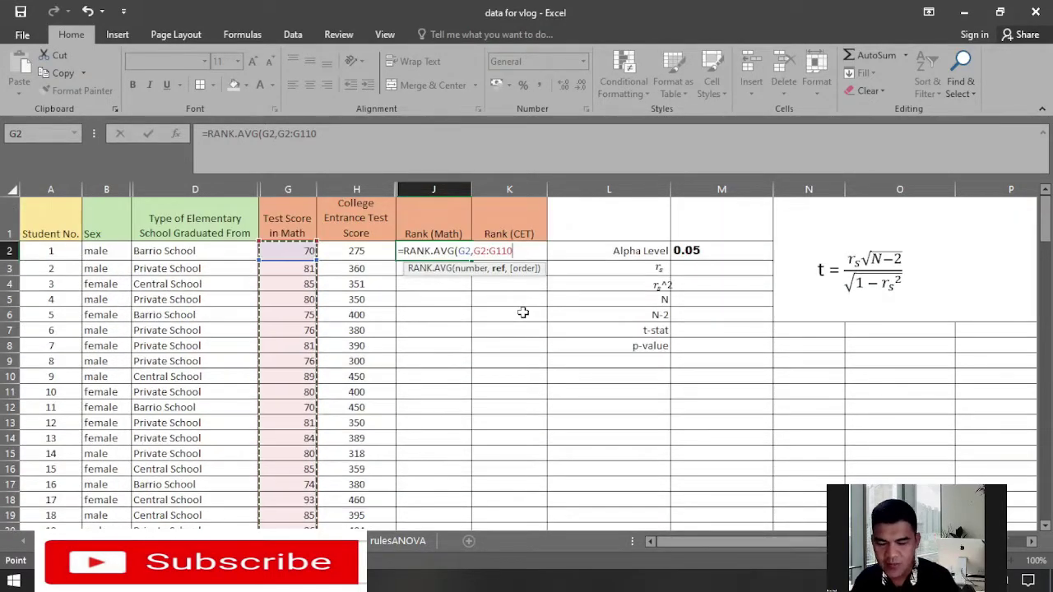
type(",")
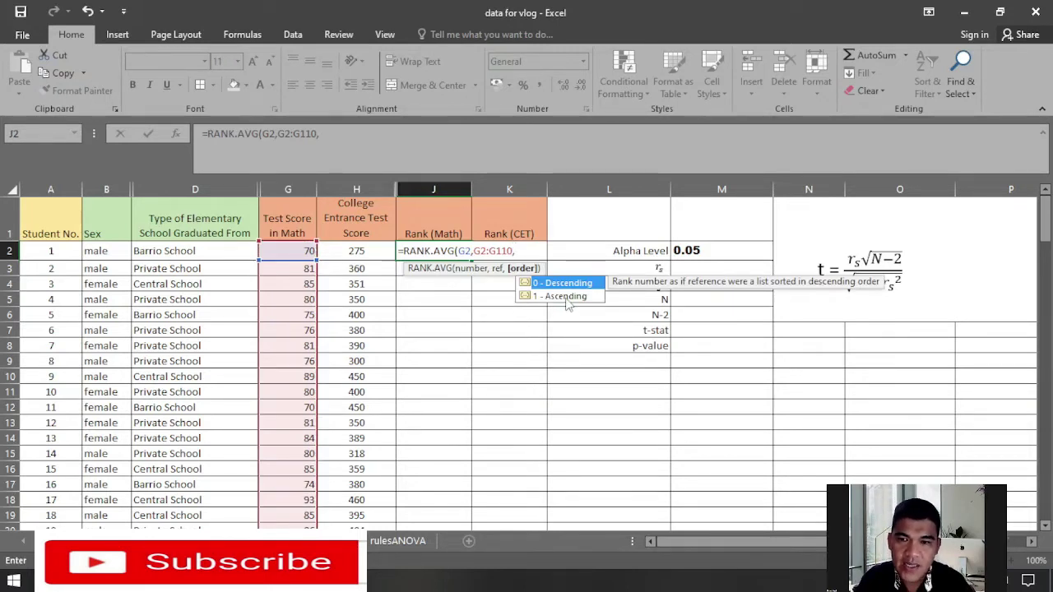
type("1")
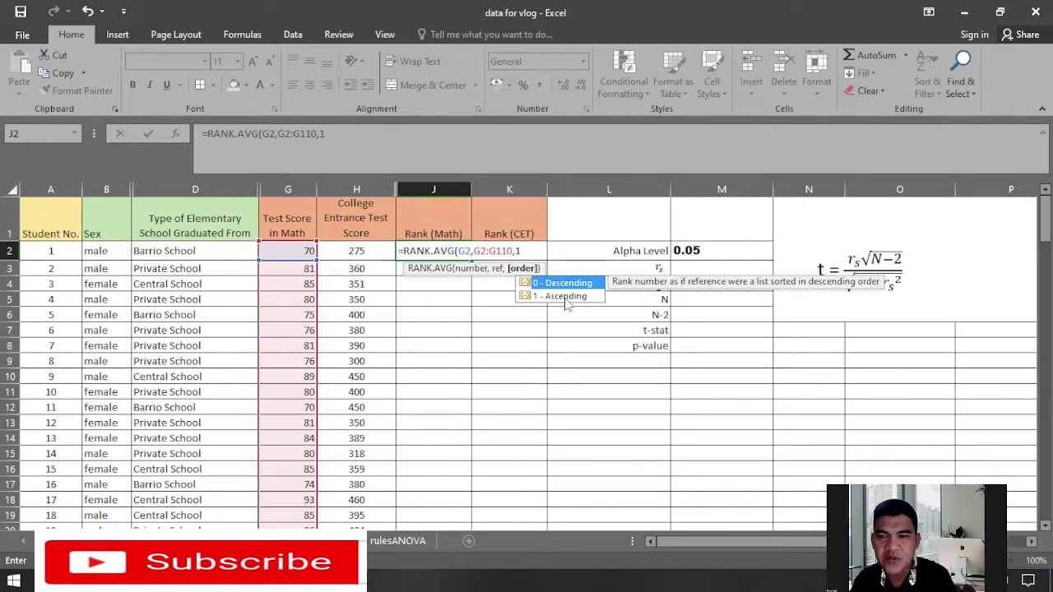
type(")")
key("Return")
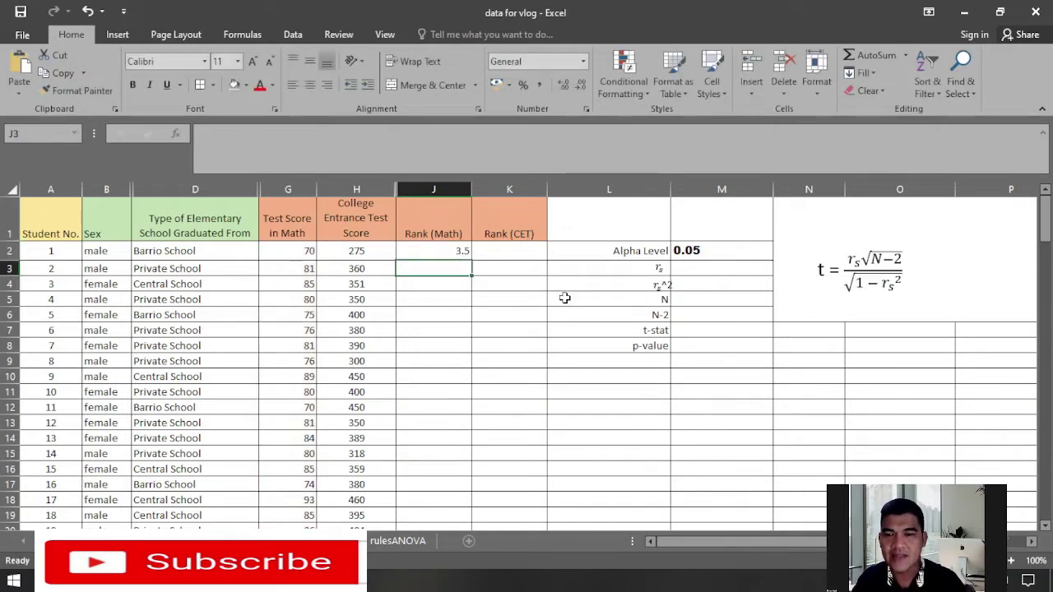
Make the reference range in J2's rank formula absolute, as $G$2:$G$110.
left_click(307, 251)
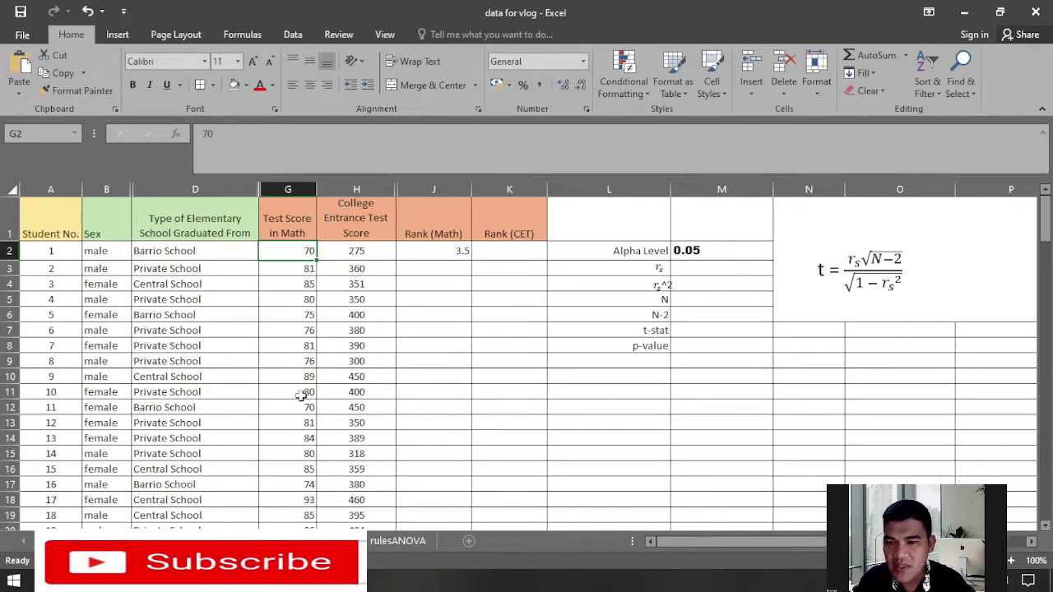
left_click(447, 251)
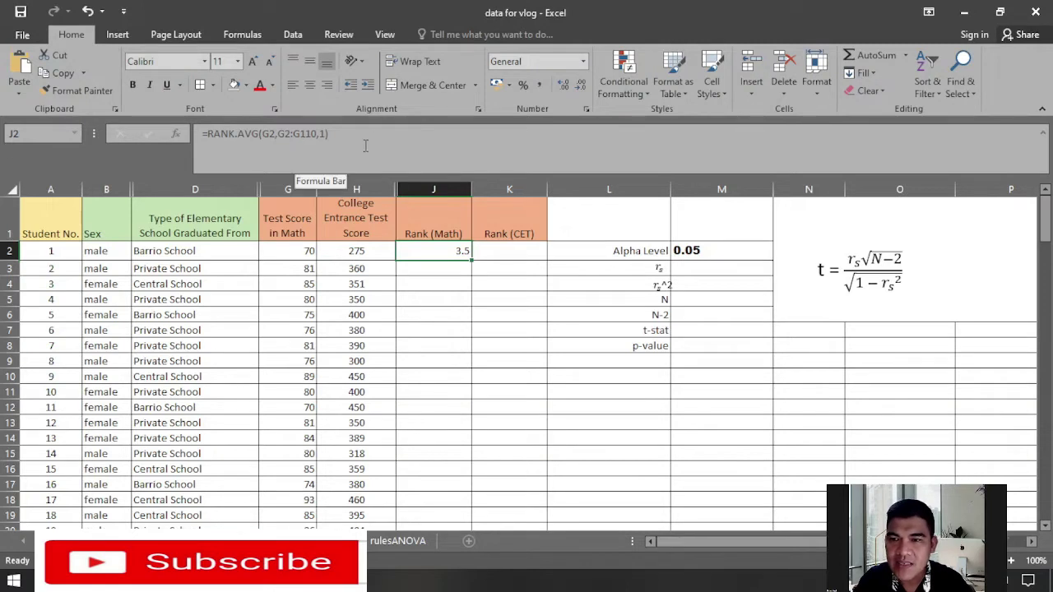
left_click(282, 134)
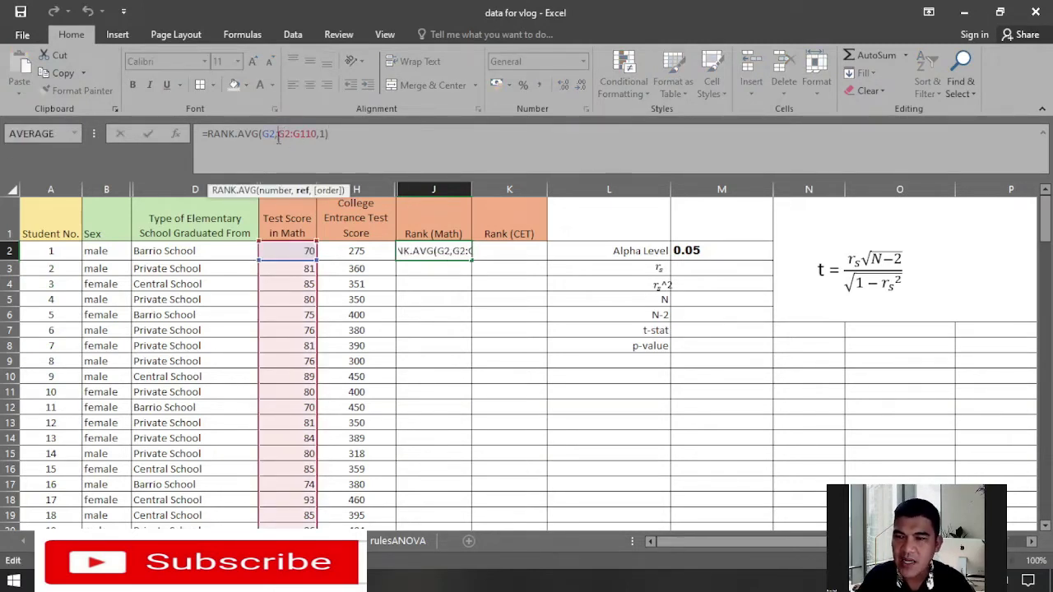
type("$")
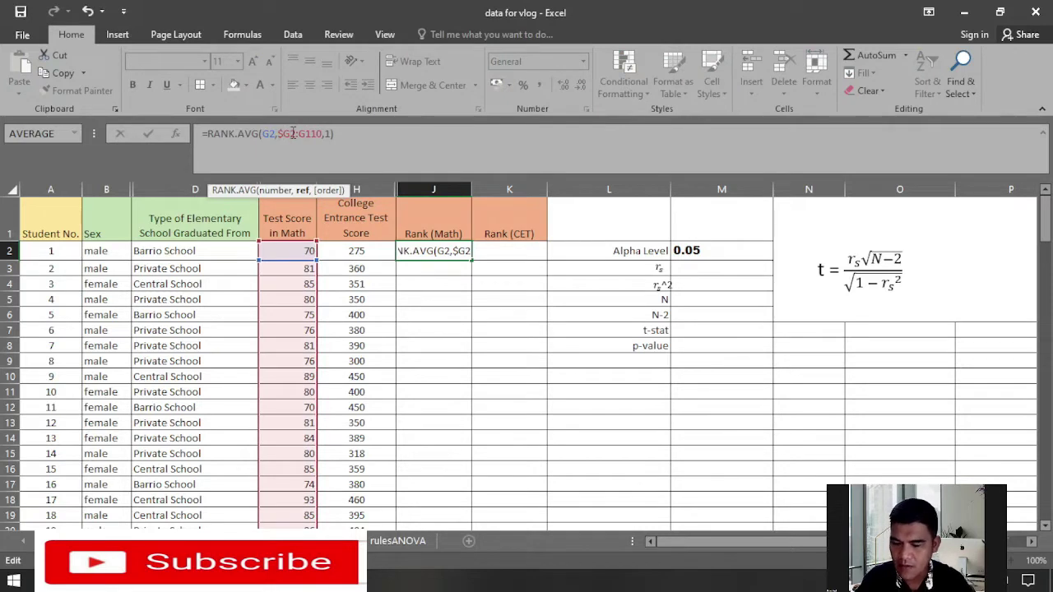
left_click(292, 133)
type("$")
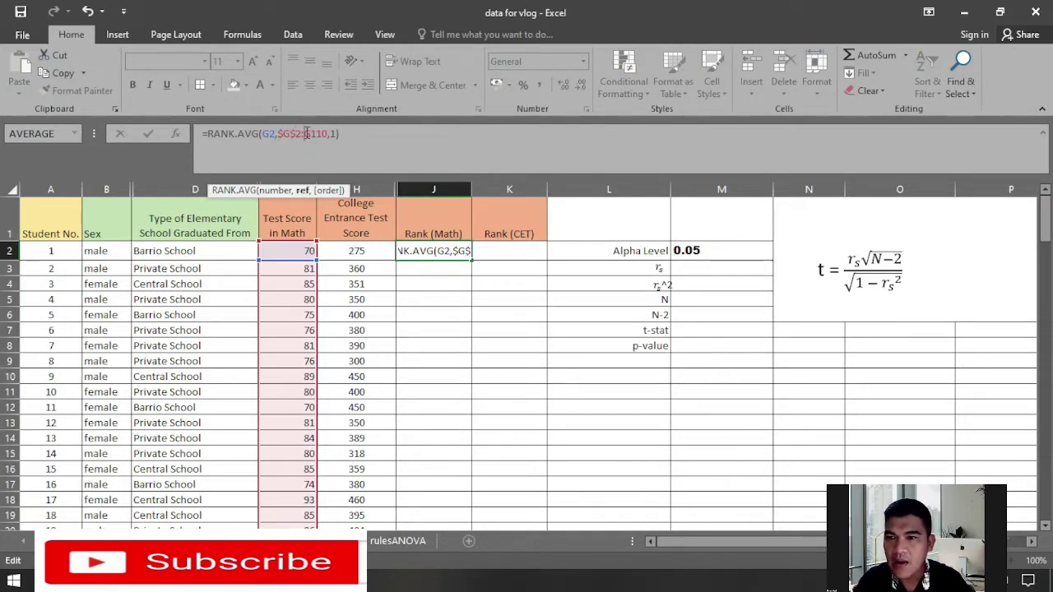
key("Right")
key("Right")
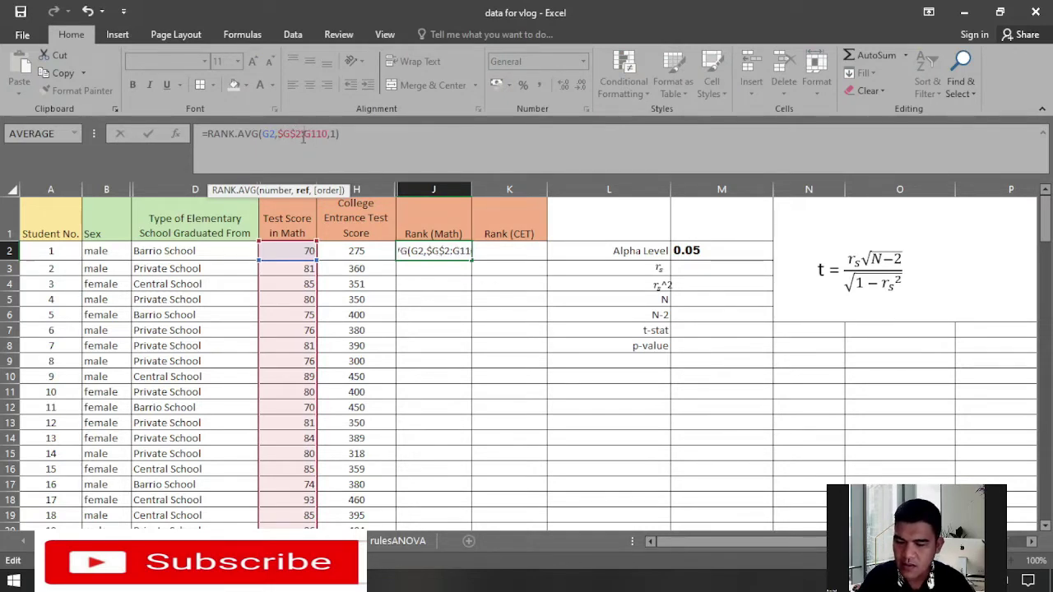
type("$")
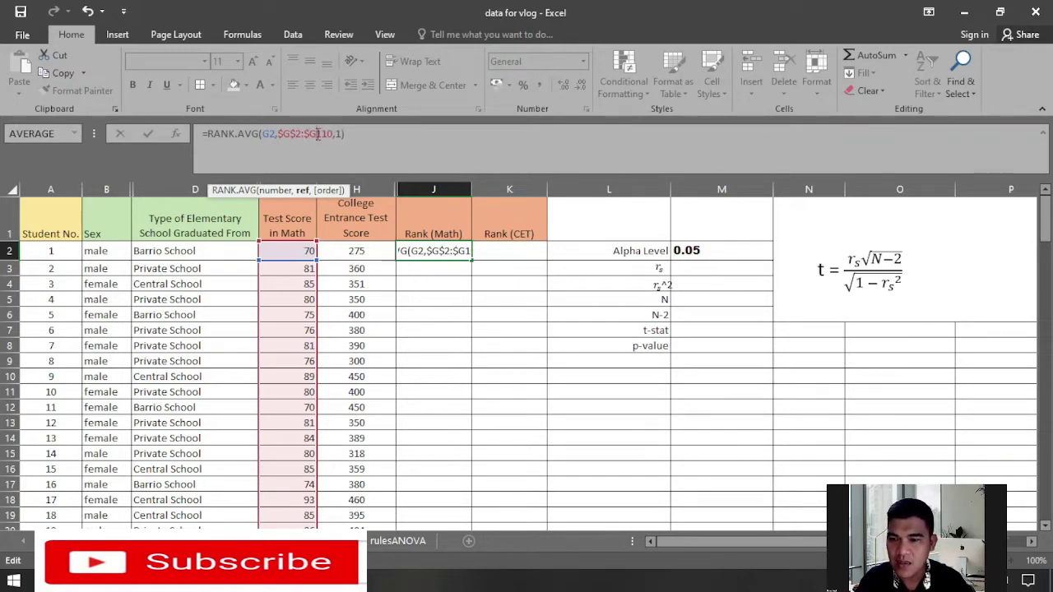
key("Right")
type("$")
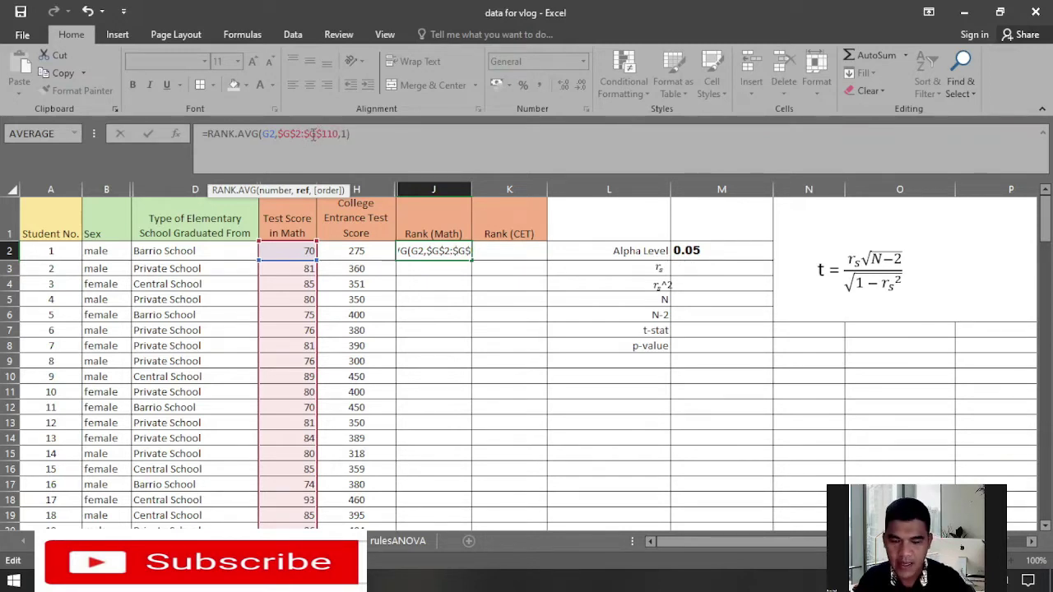
key("Return")
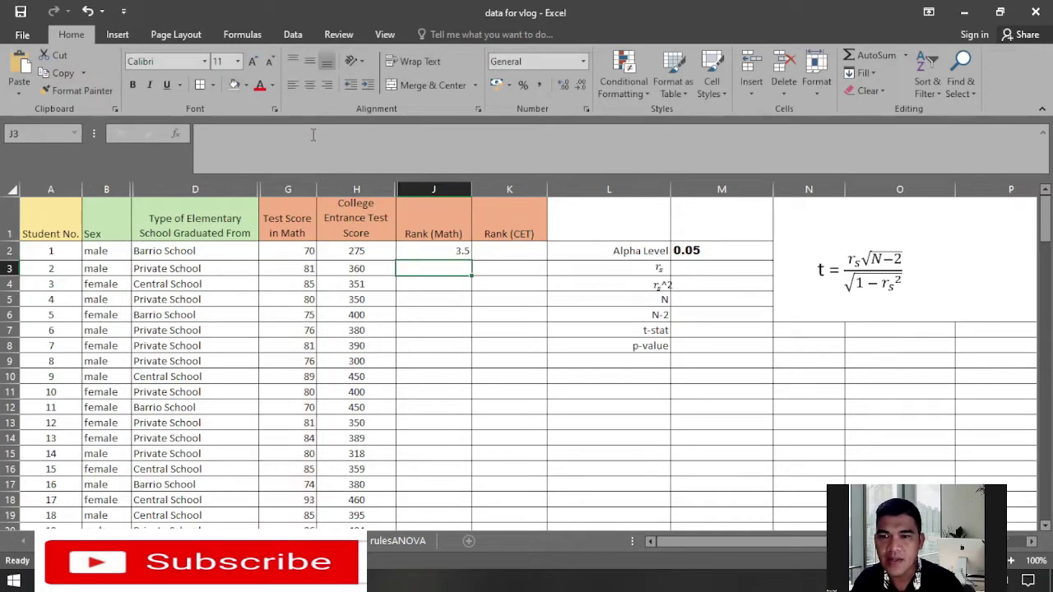
Fill the Rank (Math) formula from J2 down to J110.
left_click(432, 252)
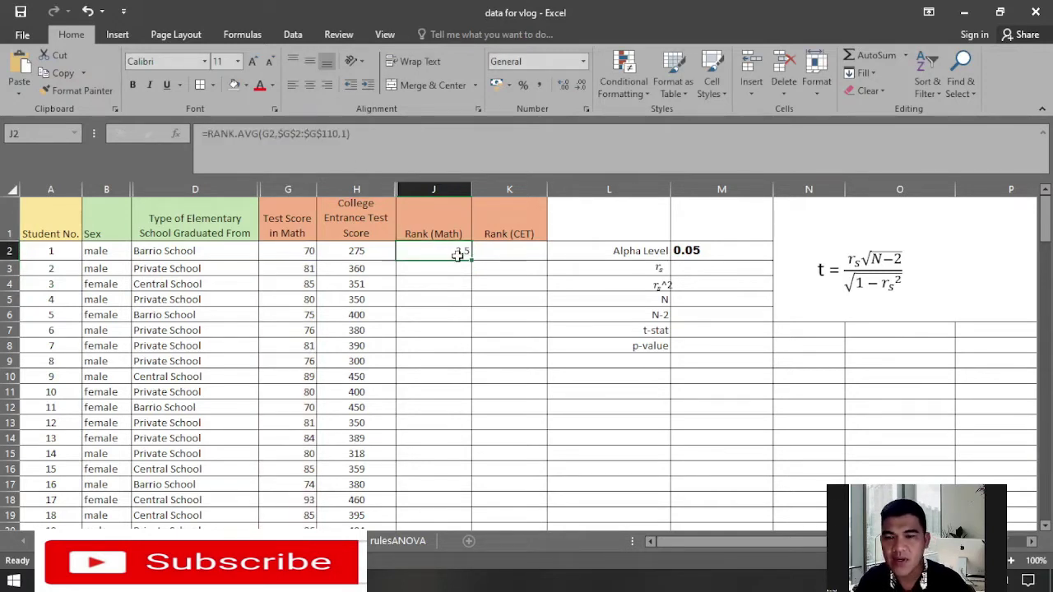
left_click_drag(473, 261, 454, 508)
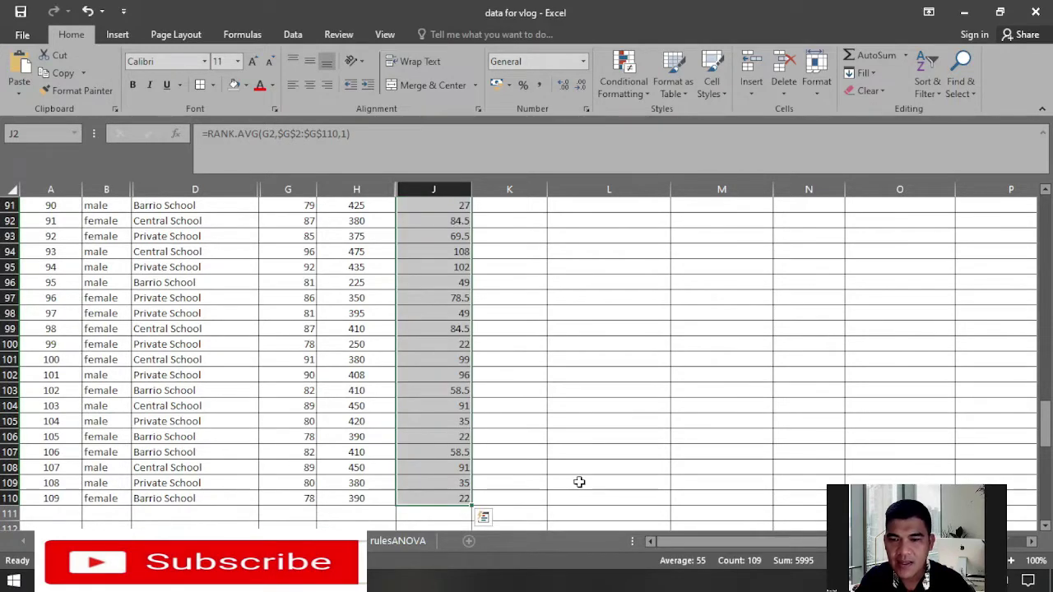
scroll(576, 483, "up", 17)
scroll(502, 362, "up", 13)
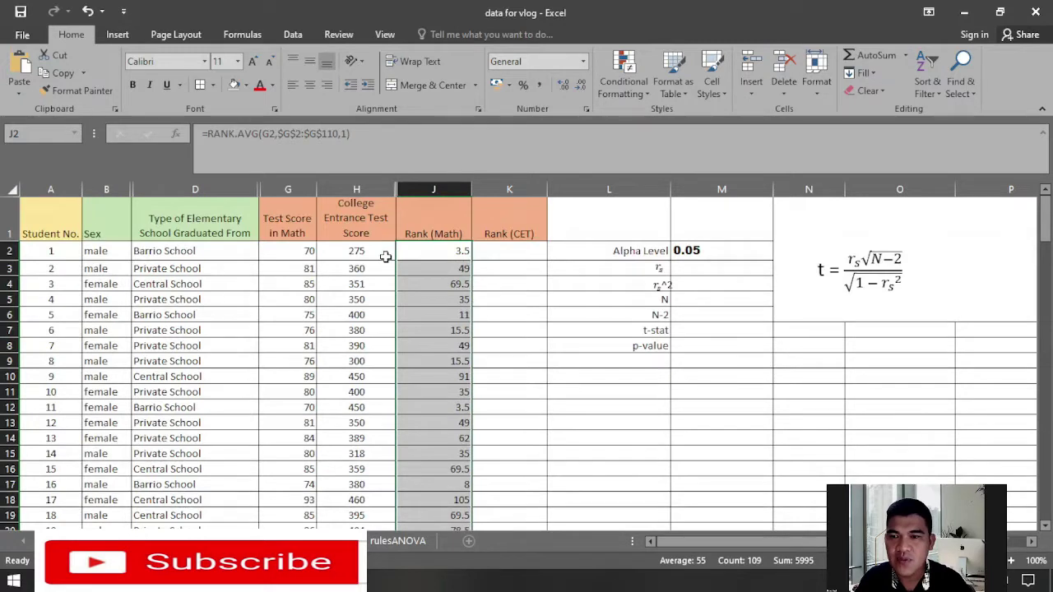
left_click(294, 256)
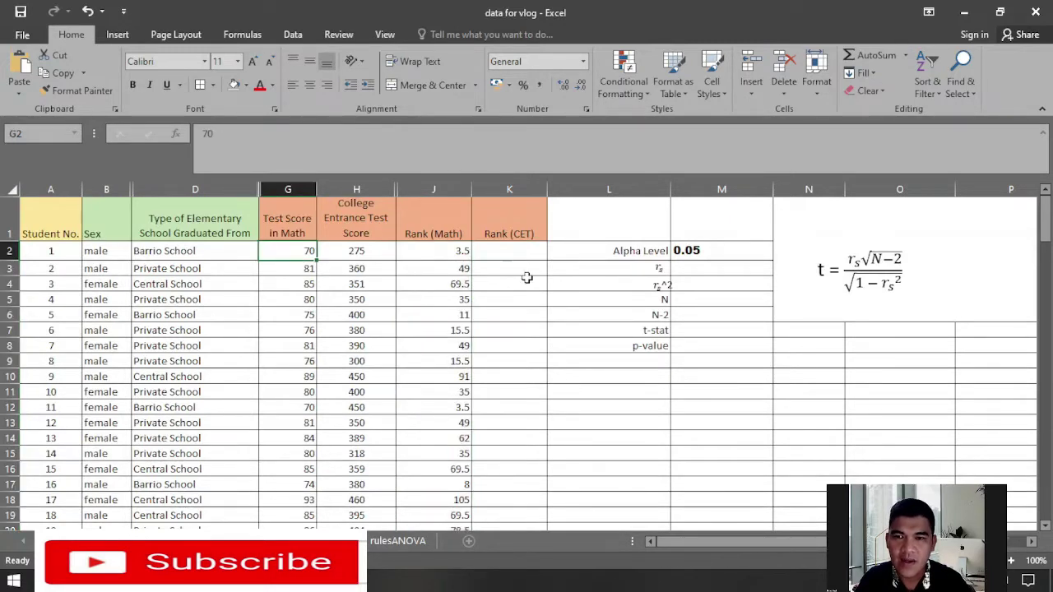
In K2, rank the first College Entrance Test score in ascending order with the formula =RANK.AVG(H2,H2:H110,1).
left_click(511, 253)
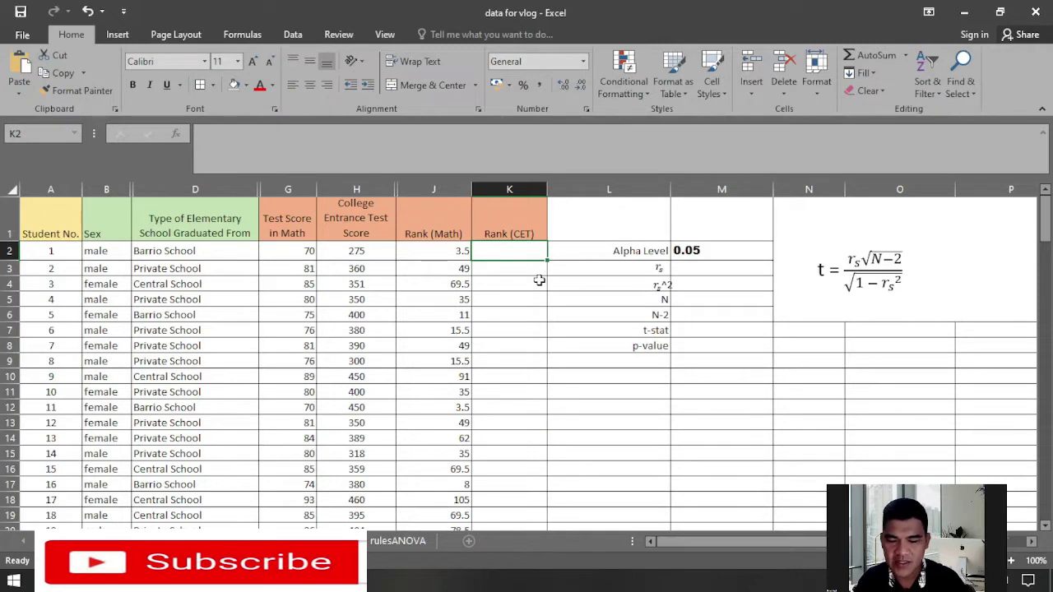
type("=")
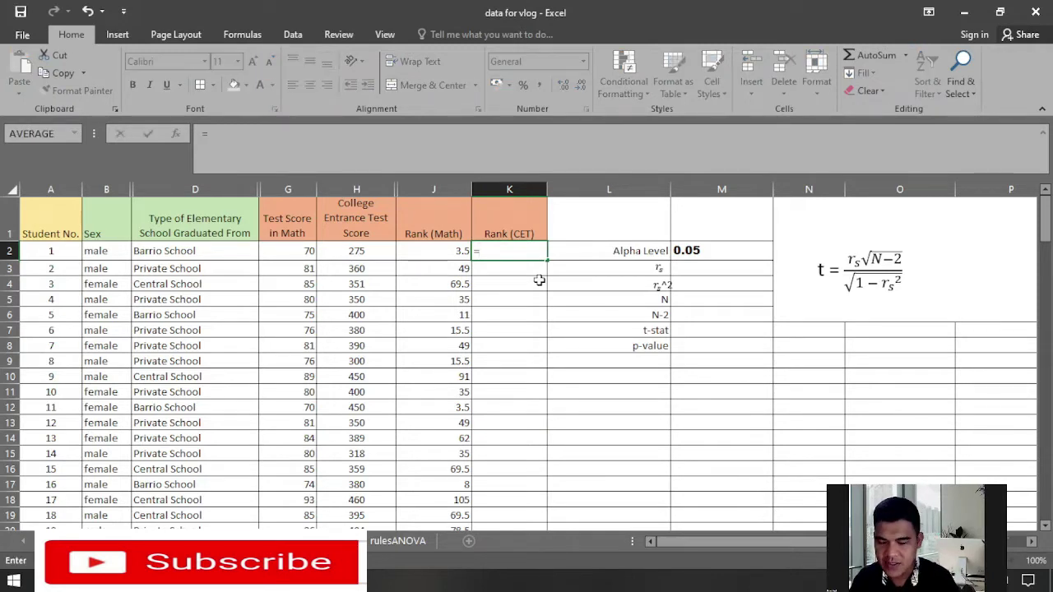
type("rank")
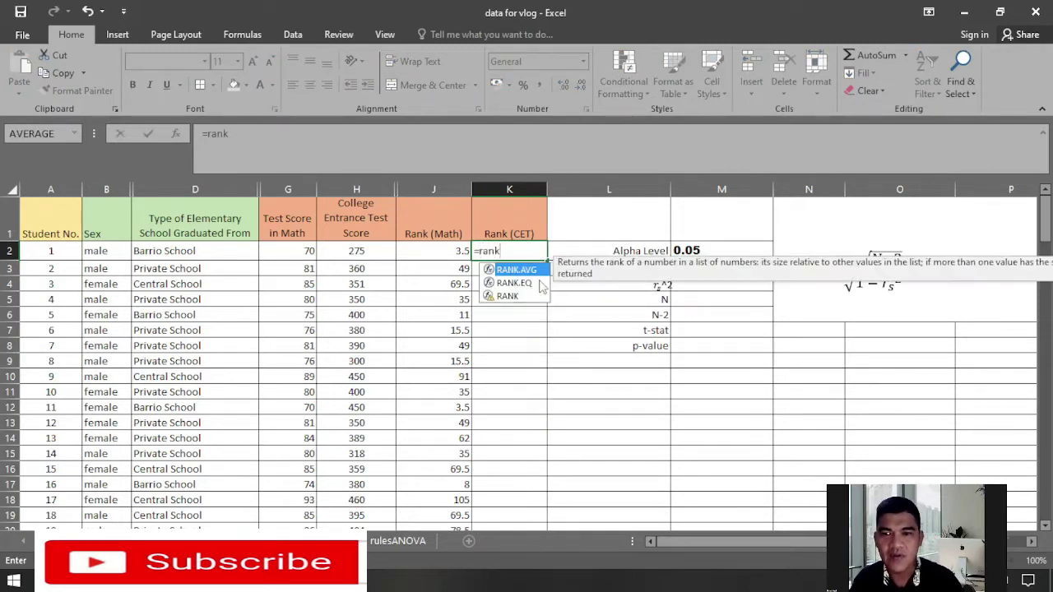
double_click(542, 274)
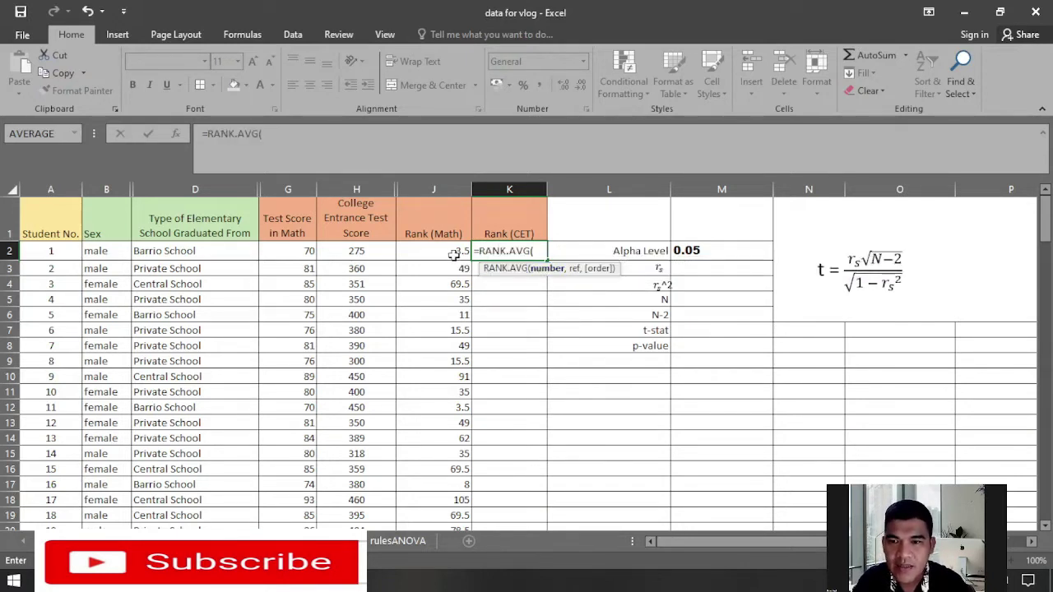
left_click(362, 252)
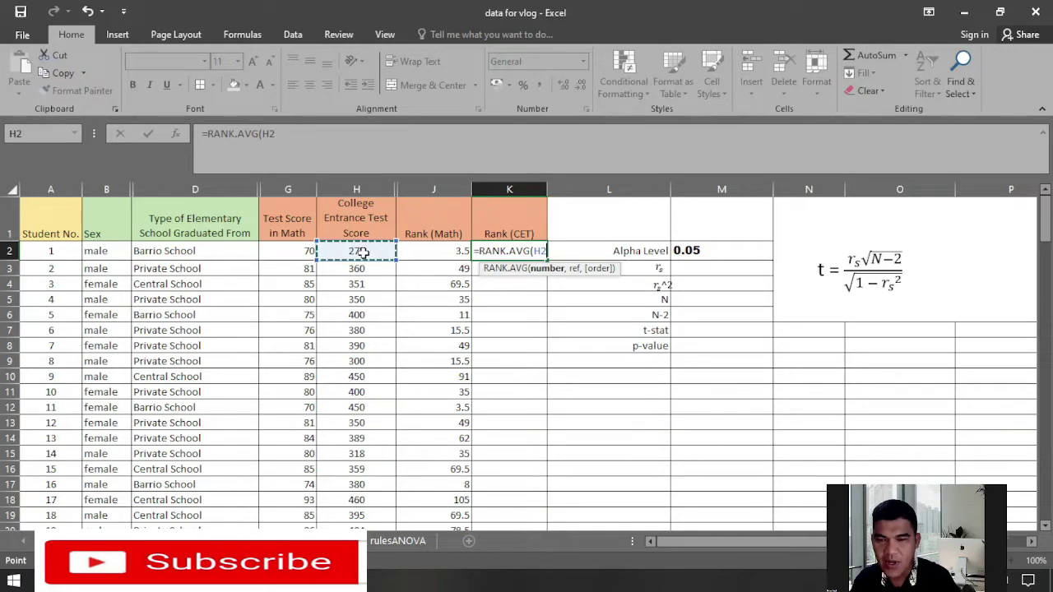
type(",")
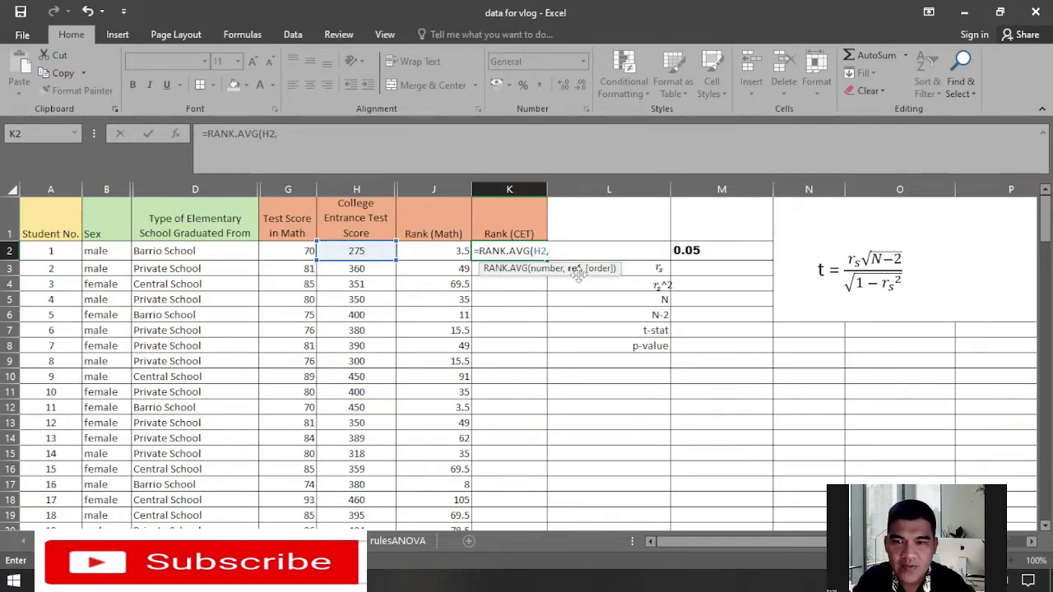
left_click_drag(371, 251, 388, 502)
scroll(546, 288, "up", 14)
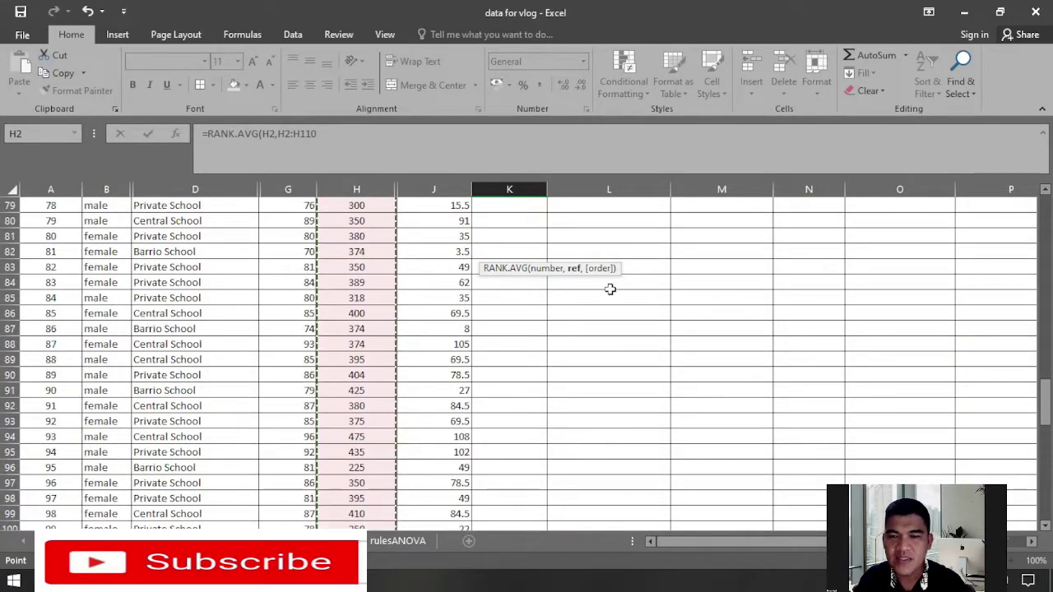
scroll(576, 330, "up", 16)
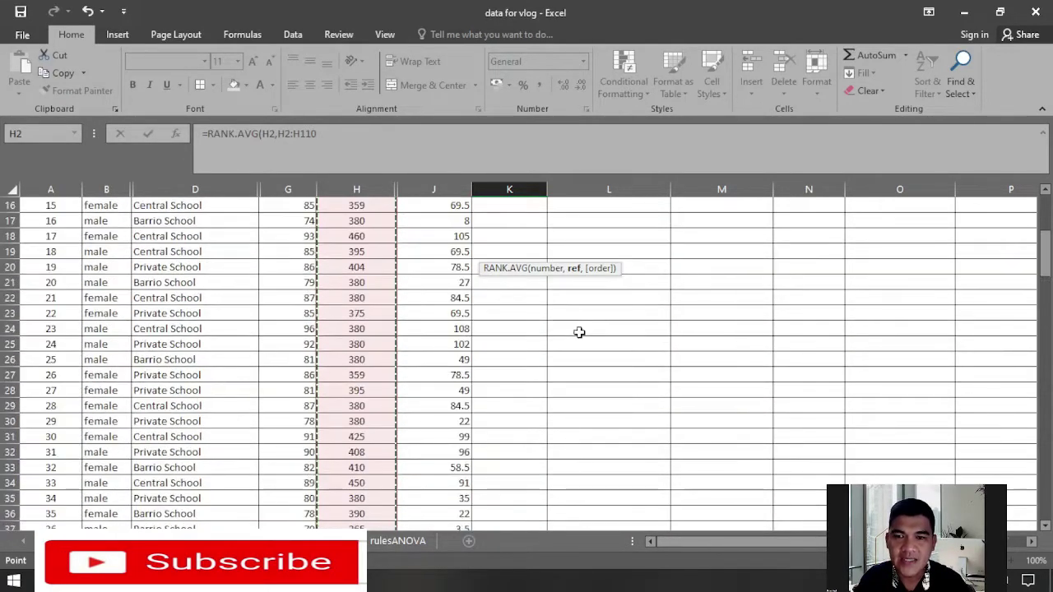
type(",")
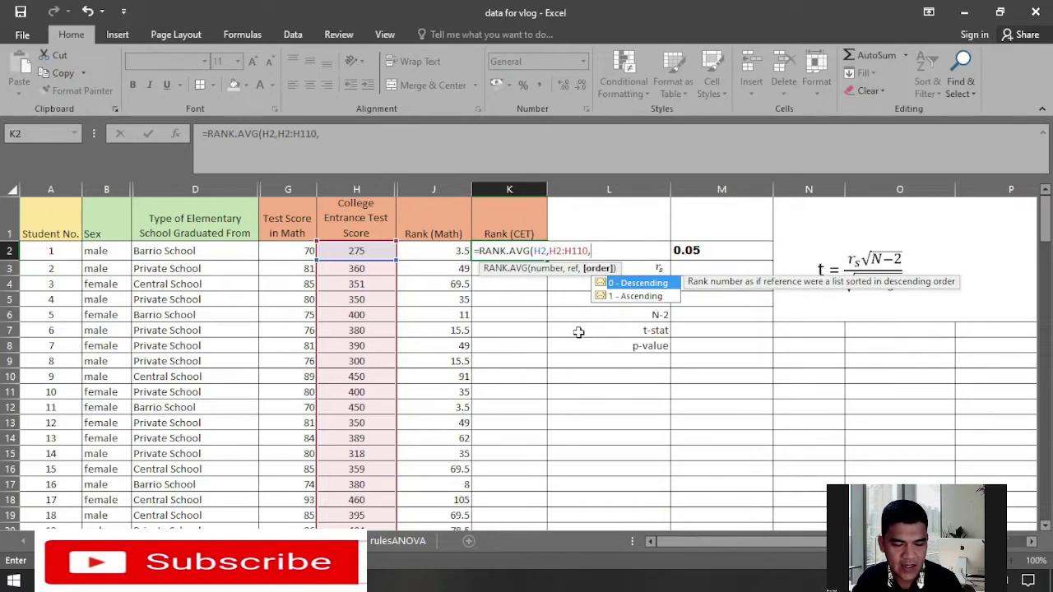
type("1)")
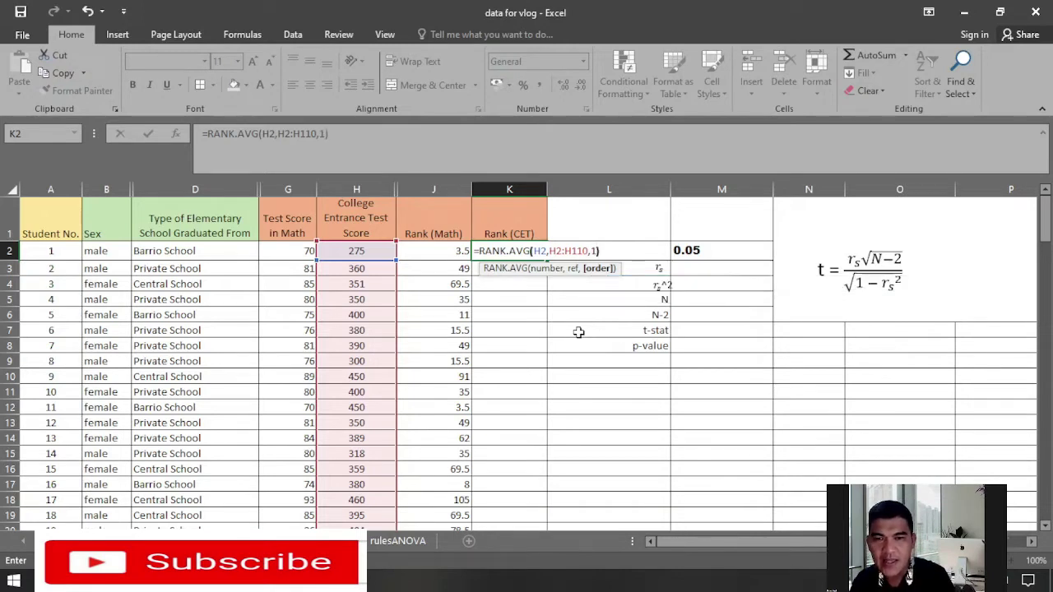
key("Return")
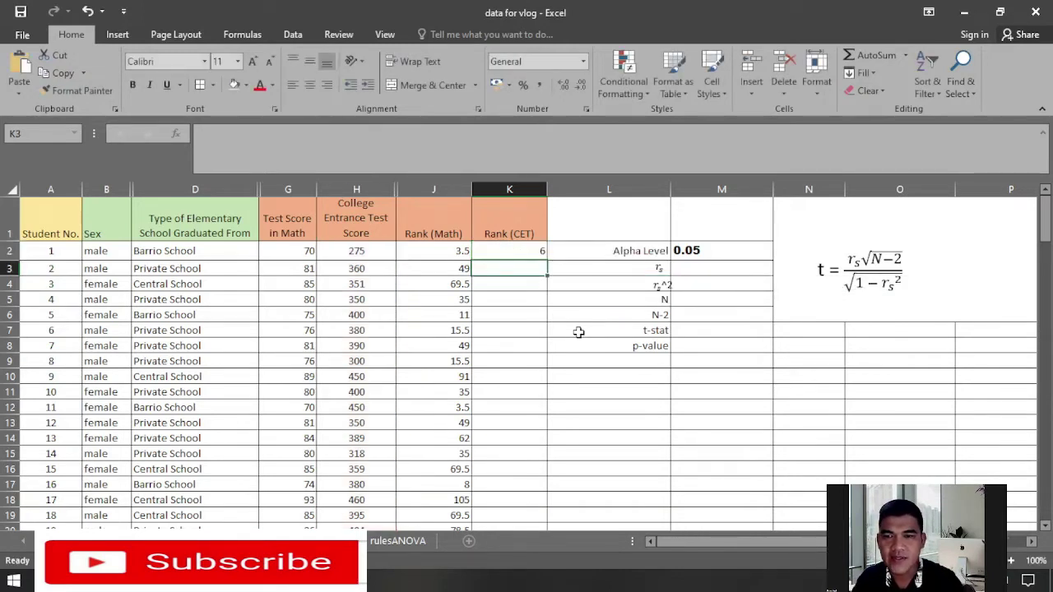
Make the reference range in K2's rank formula absolute, as $H$2:$H$110.
left_click(520, 252)
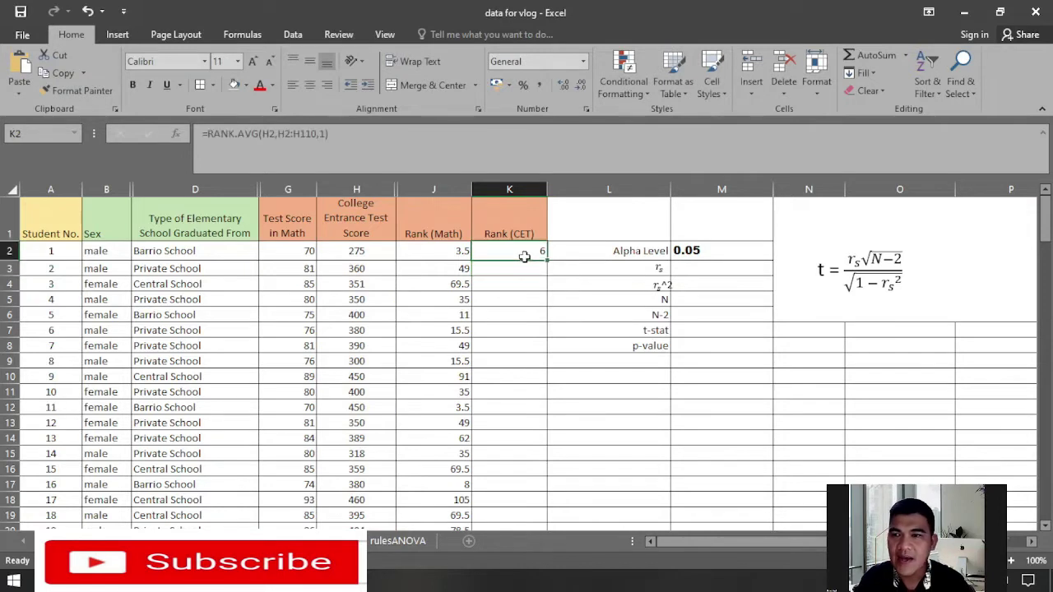
left_click(280, 133)
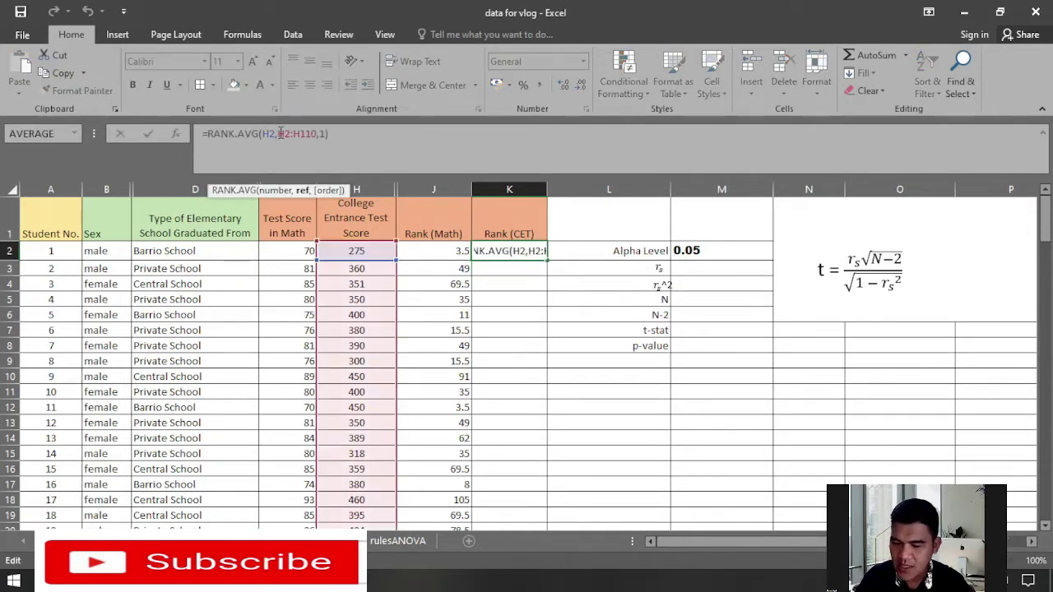
type("$H")
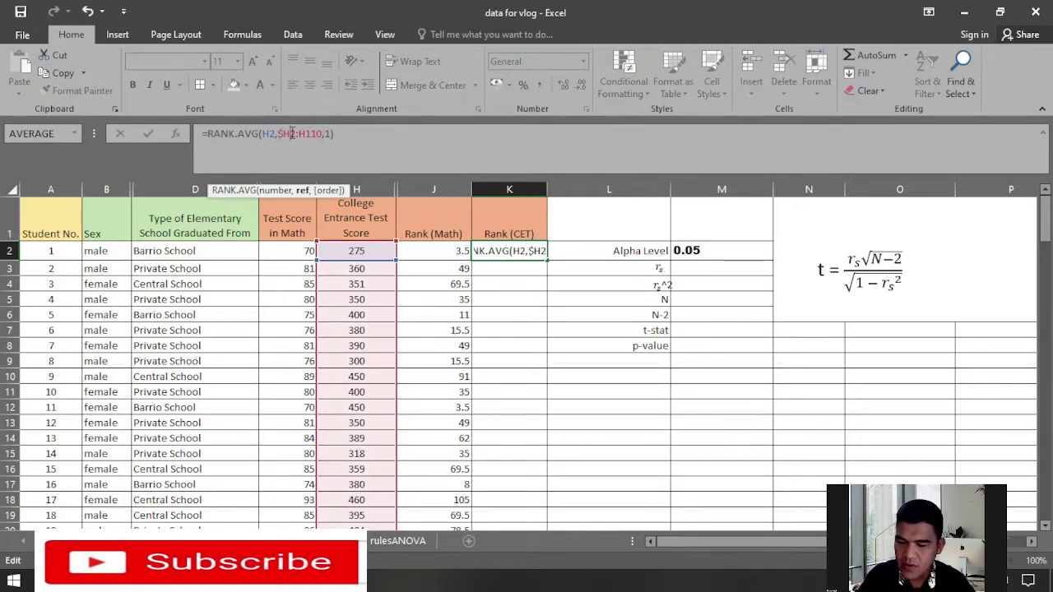
type("$")
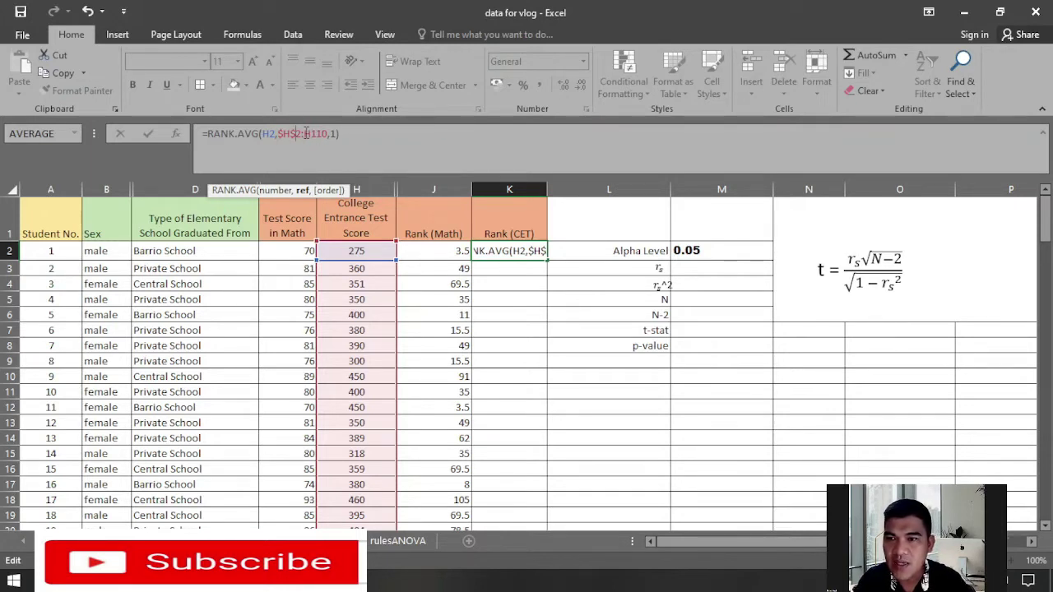
left_click(305, 133)
type("$")
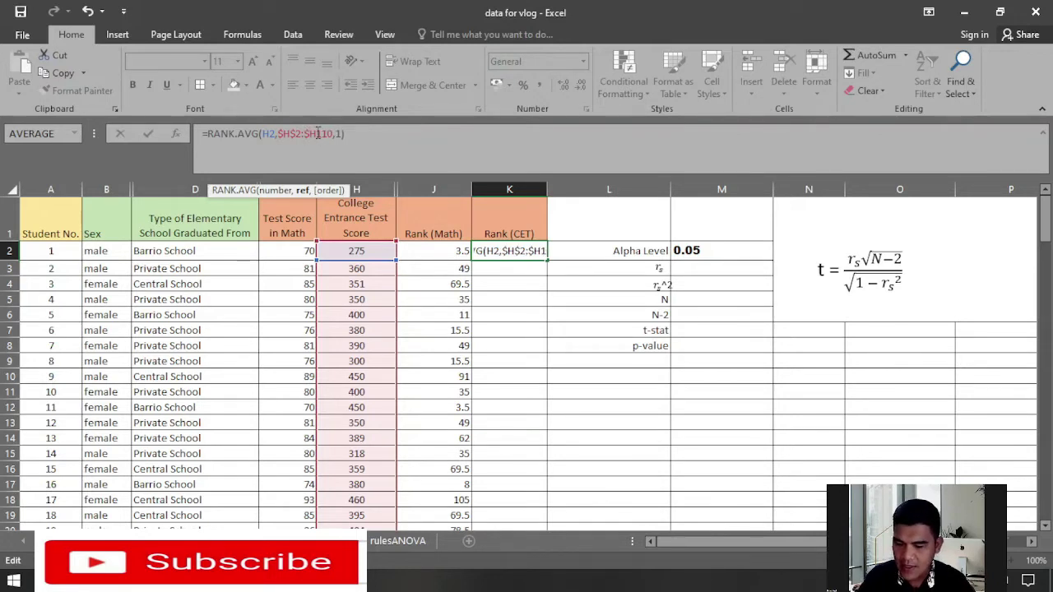
left_click(318, 134)
type("$")
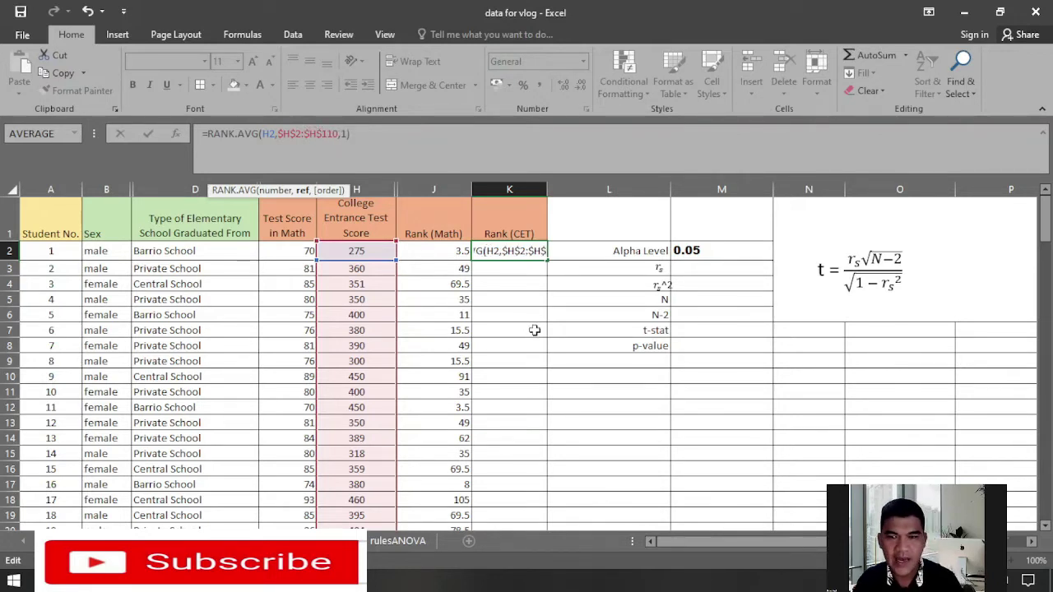
key("Return")
Fill the Rank (CET) formula from K2 down to K110.
left_click(536, 253)
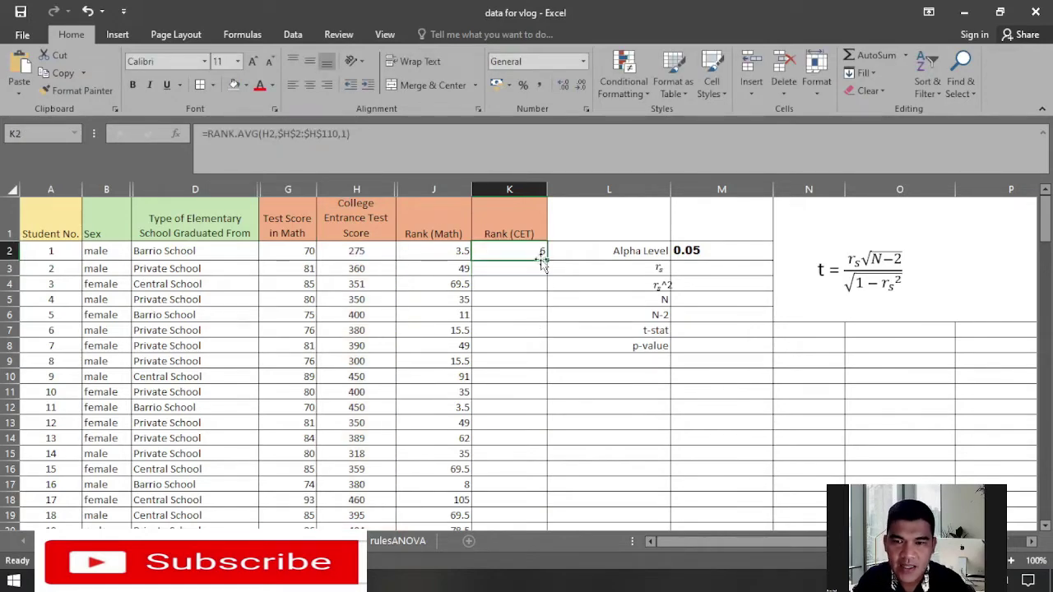
left_click_drag(547, 260, 532, 475)
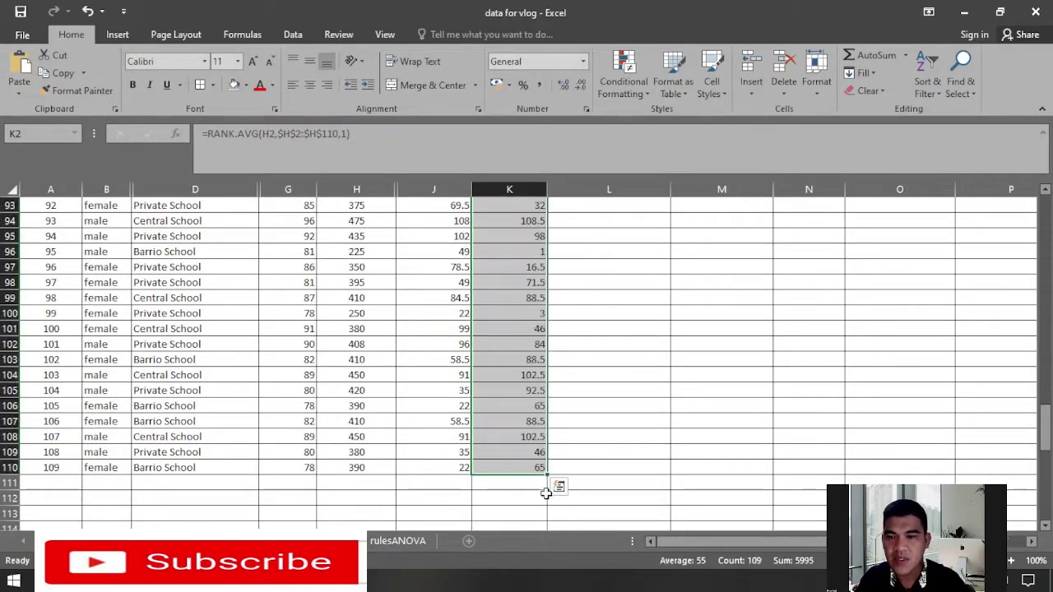
scroll(606, 400, "up", 6)
scroll(606, 400, "up", 20)
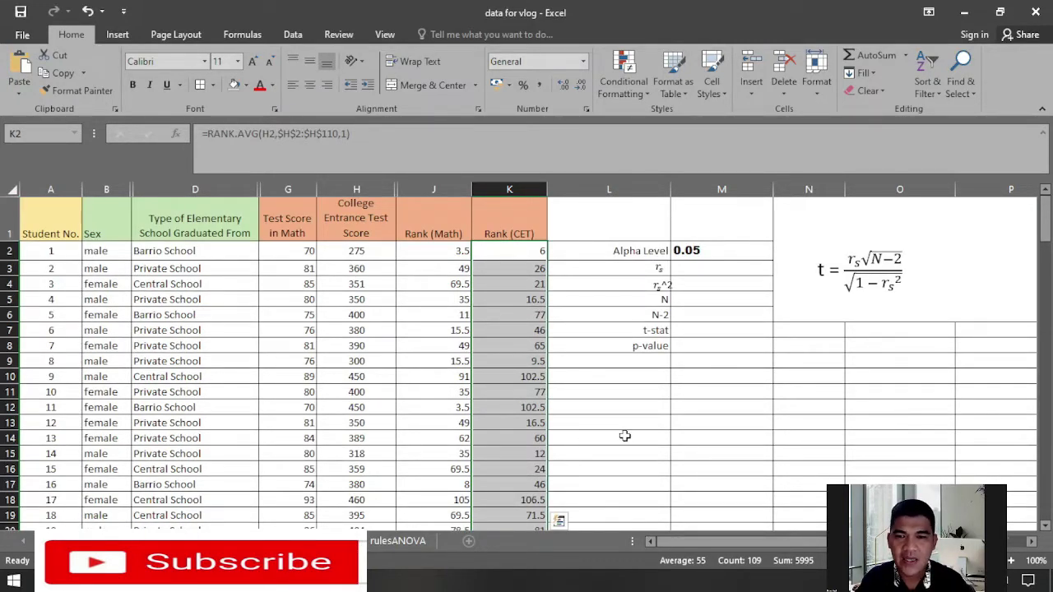
In M3, compute rs from the Math and CET ranks with the formula =correl(J2:J110,K2:K110).
left_click(680, 268)
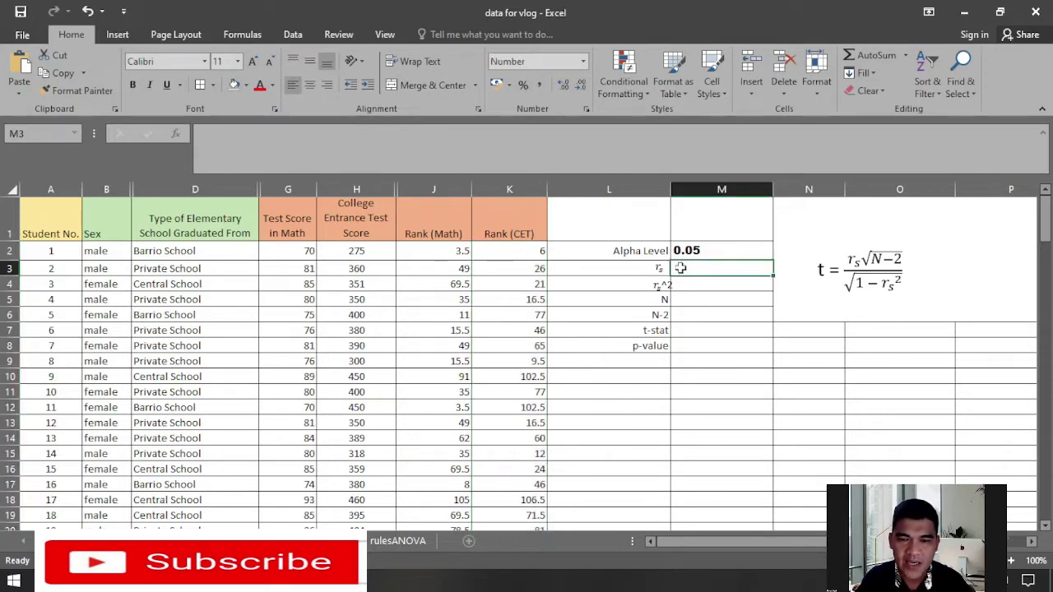
key("Return")
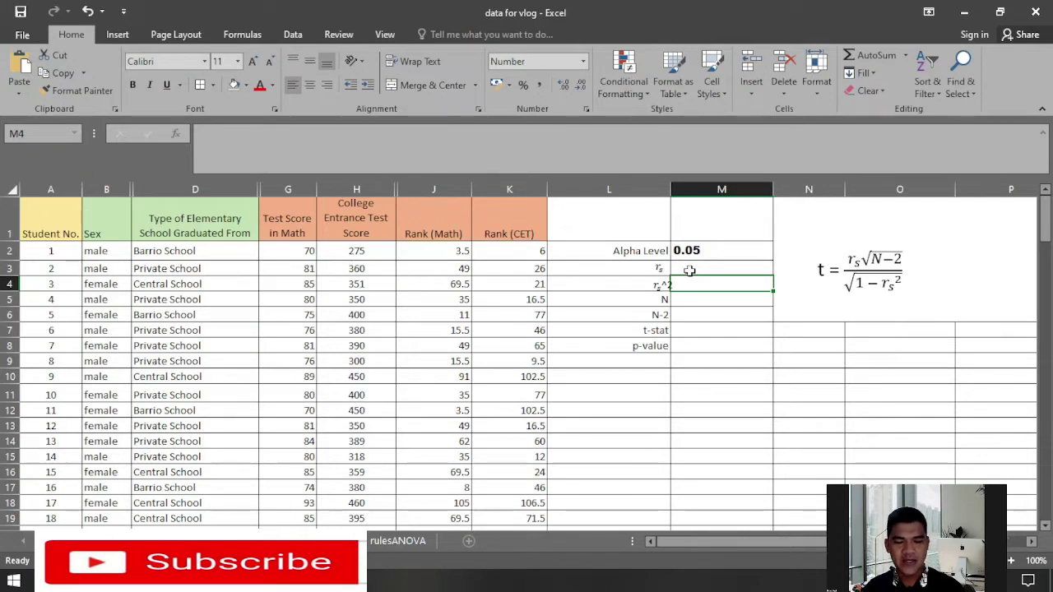
left_click(690, 270)
type("=")
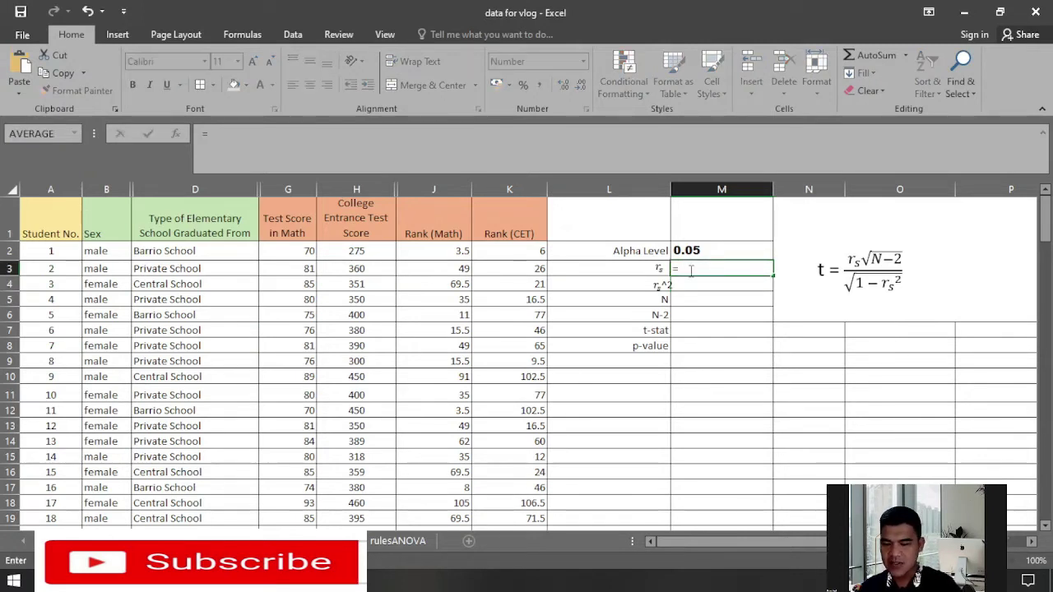
type("correl")
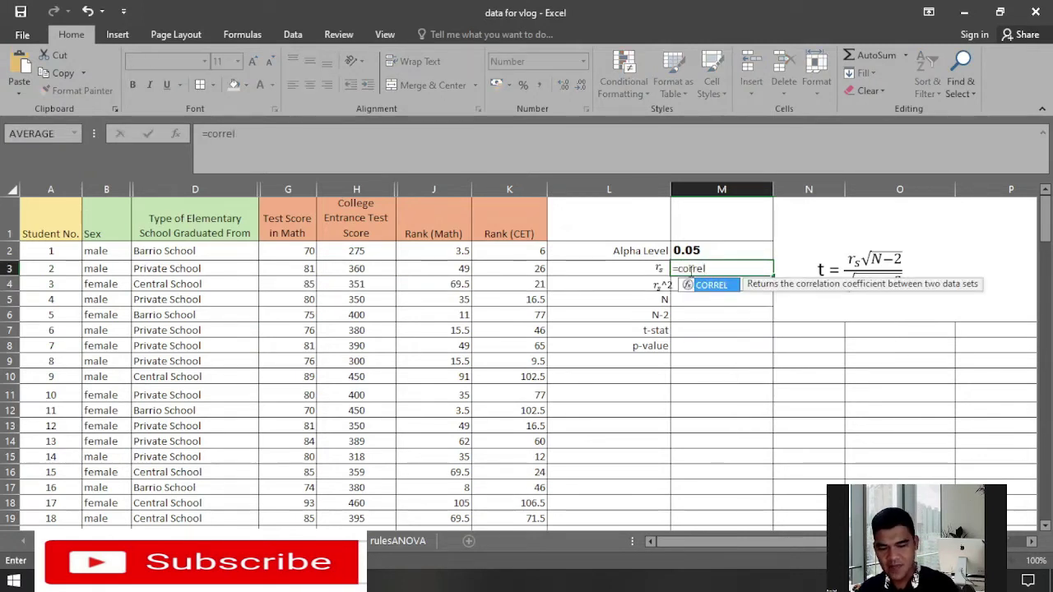
type("(")
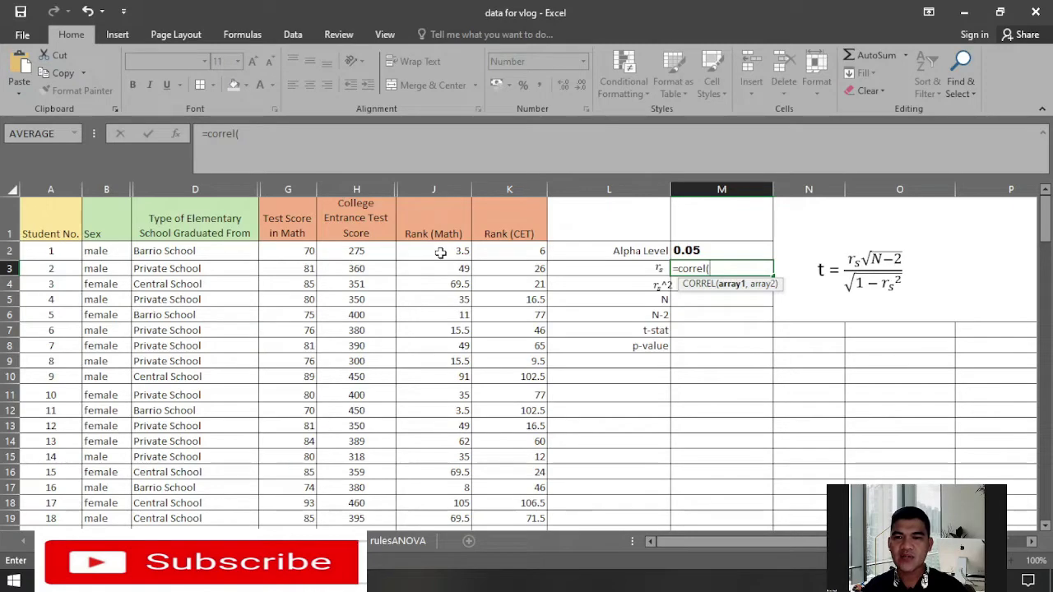
left_click_drag(441, 252, 455, 500)
type(",")
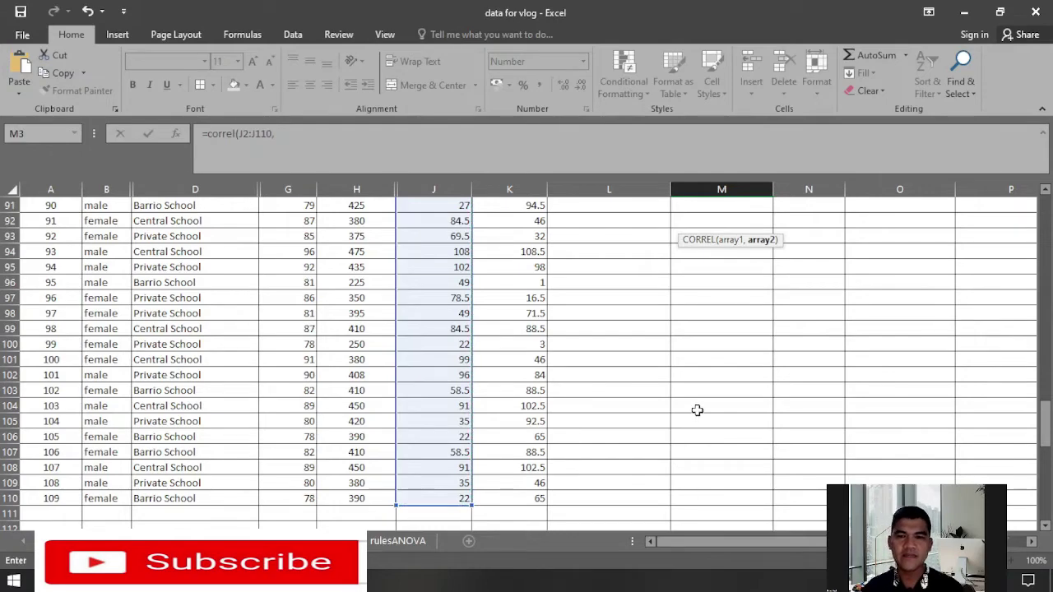
scroll(647, 369, "up", 20)
scroll(647, 367, "up", 1)
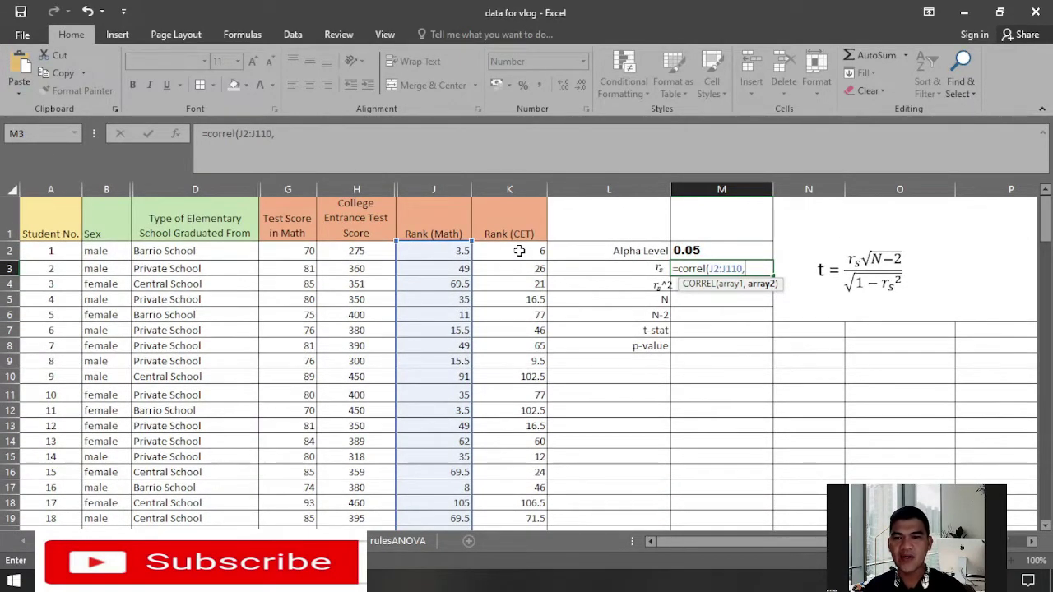
left_click_drag(522, 256, 547, 436)
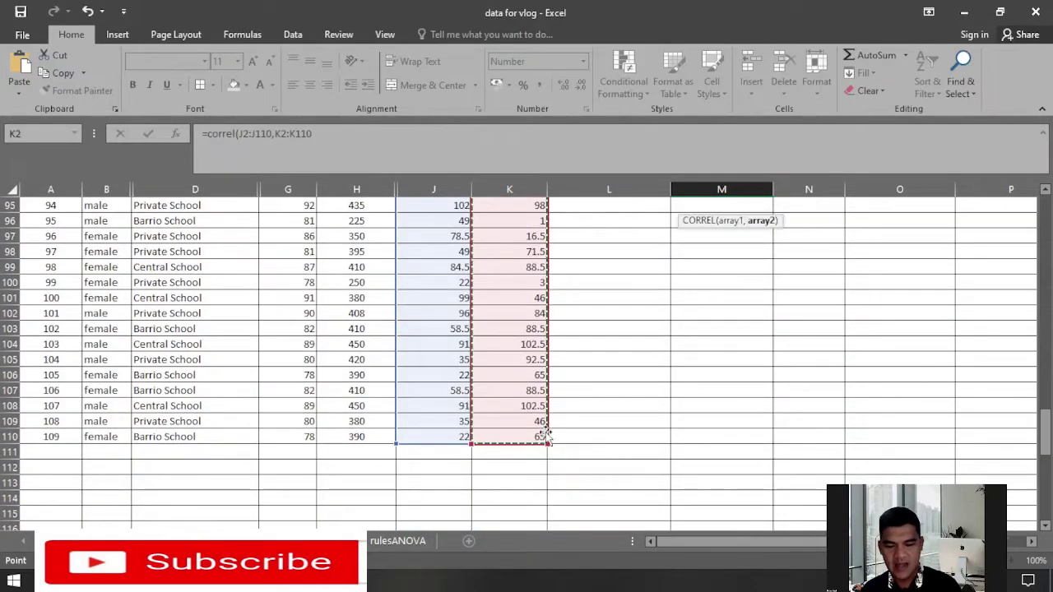
scroll(609, 421, "up", 20)
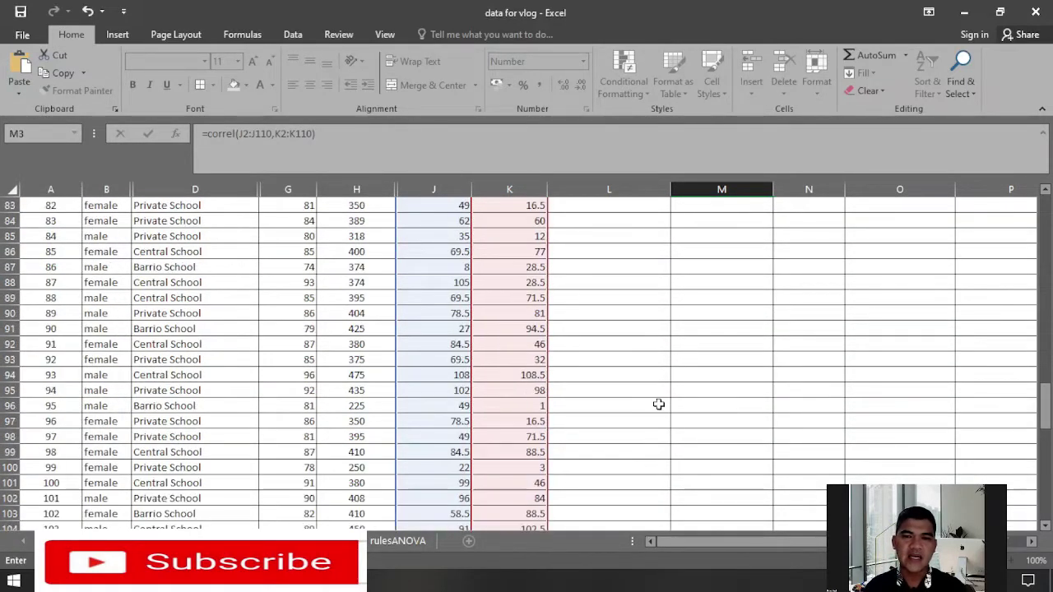
scroll(669, 360, "up", 5)
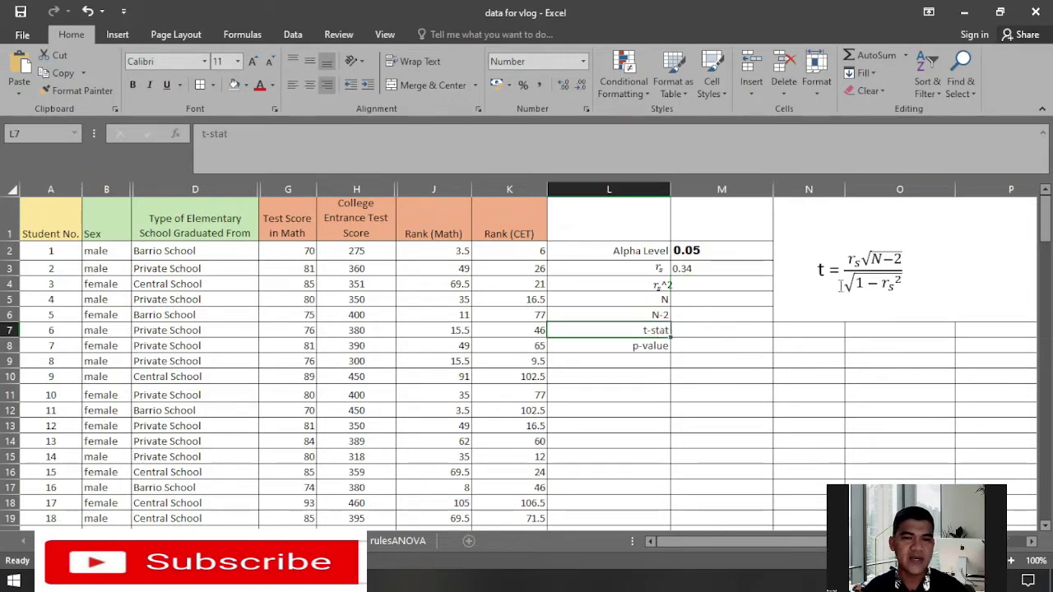
In M4, compute the square of rs with the formula =M3*M3.
left_click(875, 281)
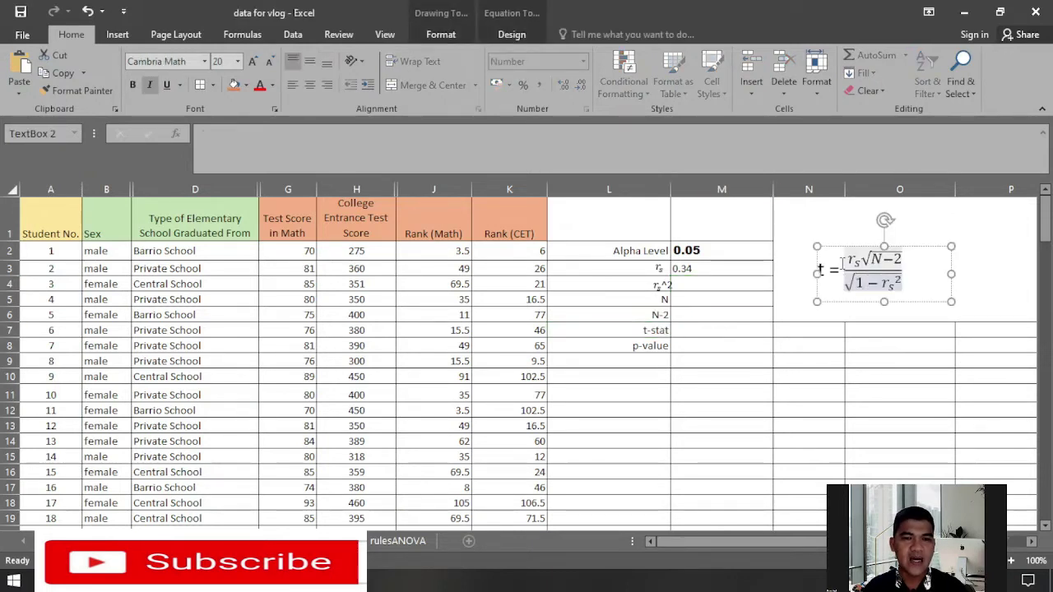
left_click(971, 272)
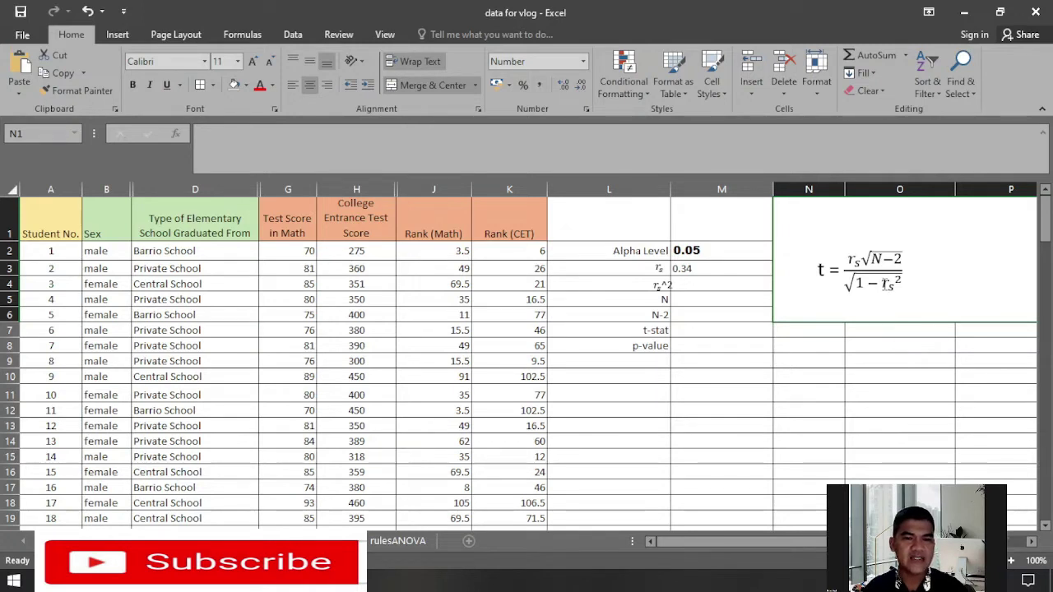
left_click(692, 285)
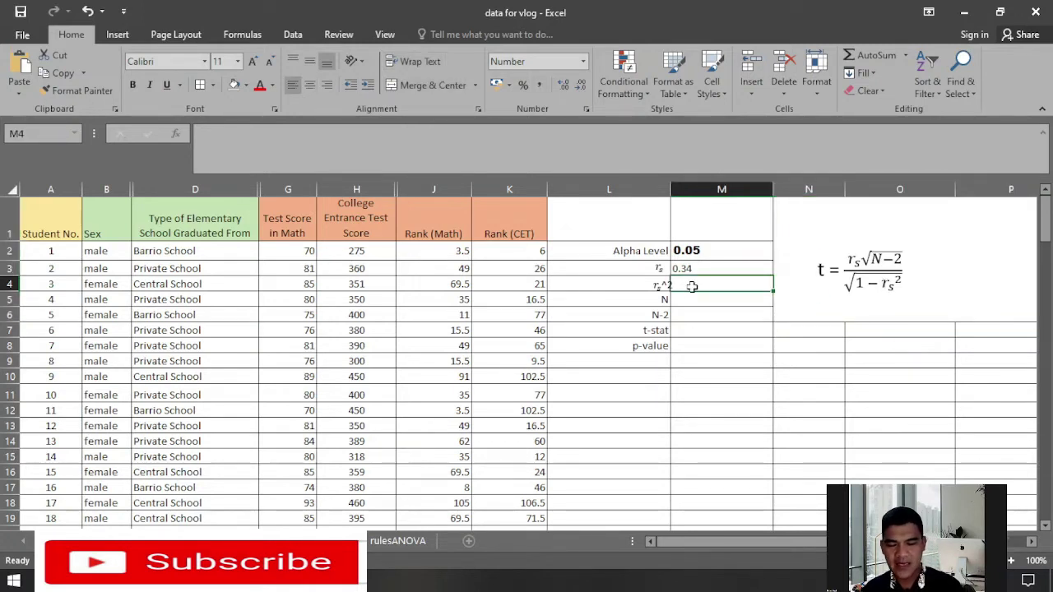
type("=")
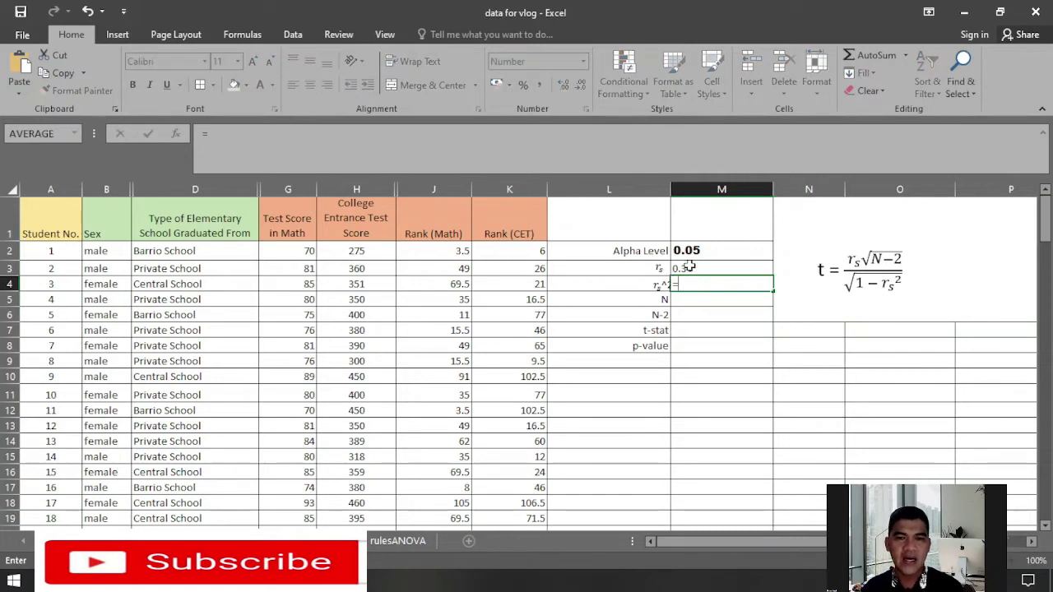
left_click(684, 268)
type("*")
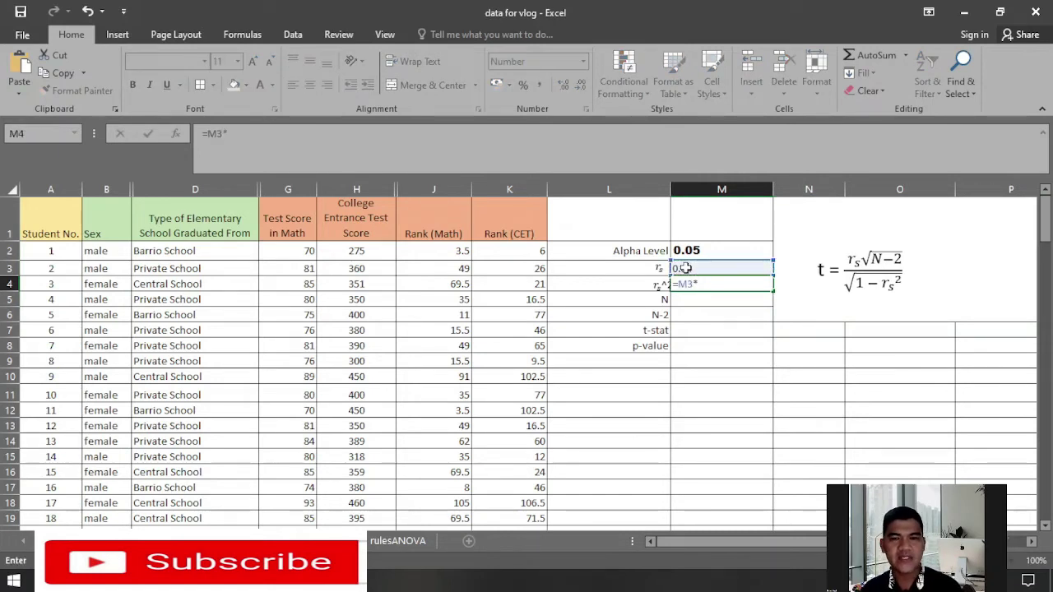
left_click(683, 268)
key("Return")
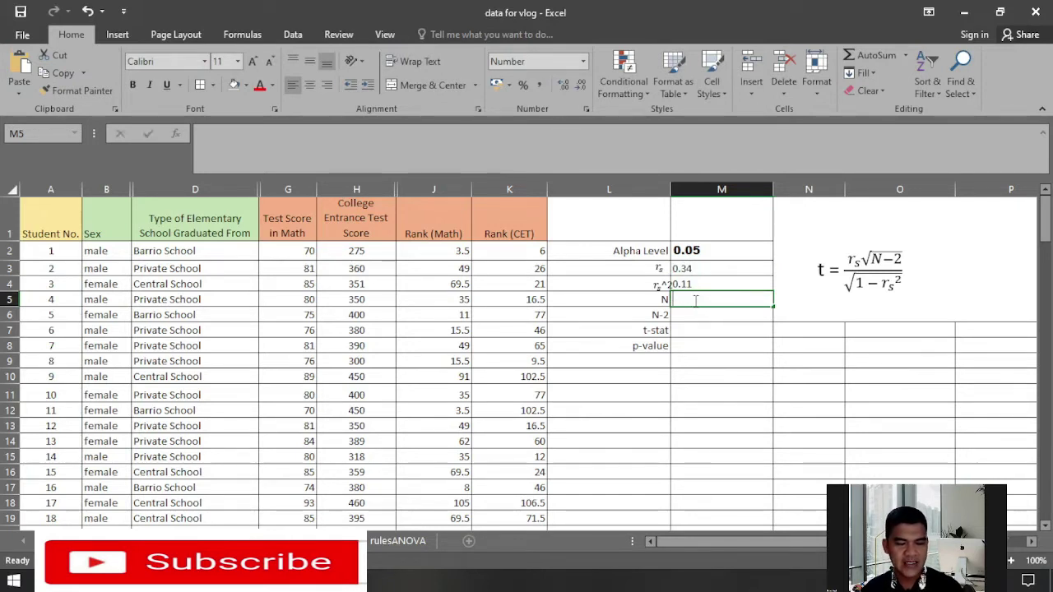
Enter 109 for N in M5 and 107 for N-2 in M6.
type("109")
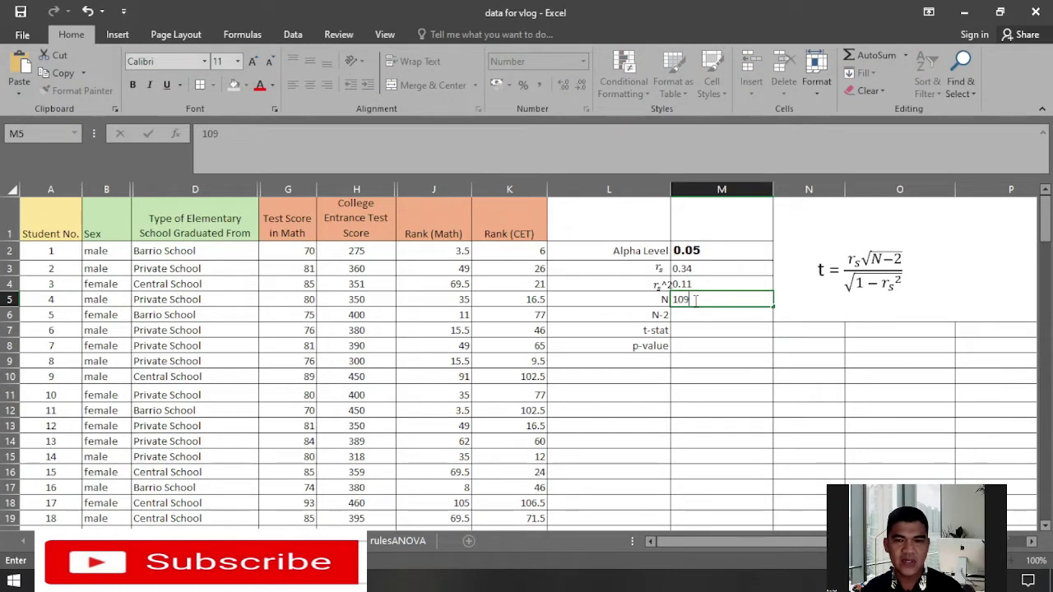
left_click(703, 317)
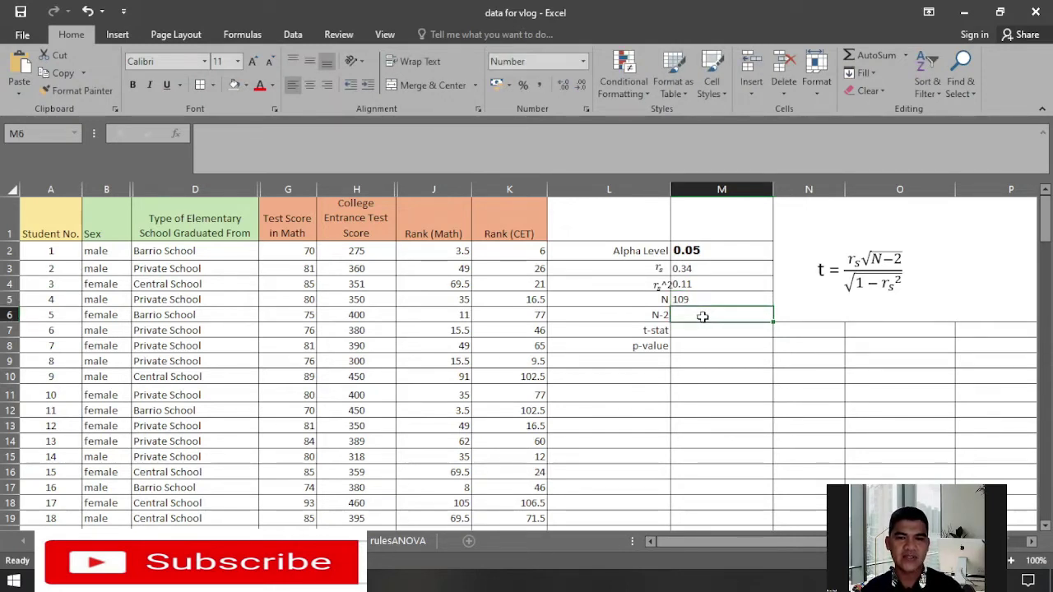
type("107")
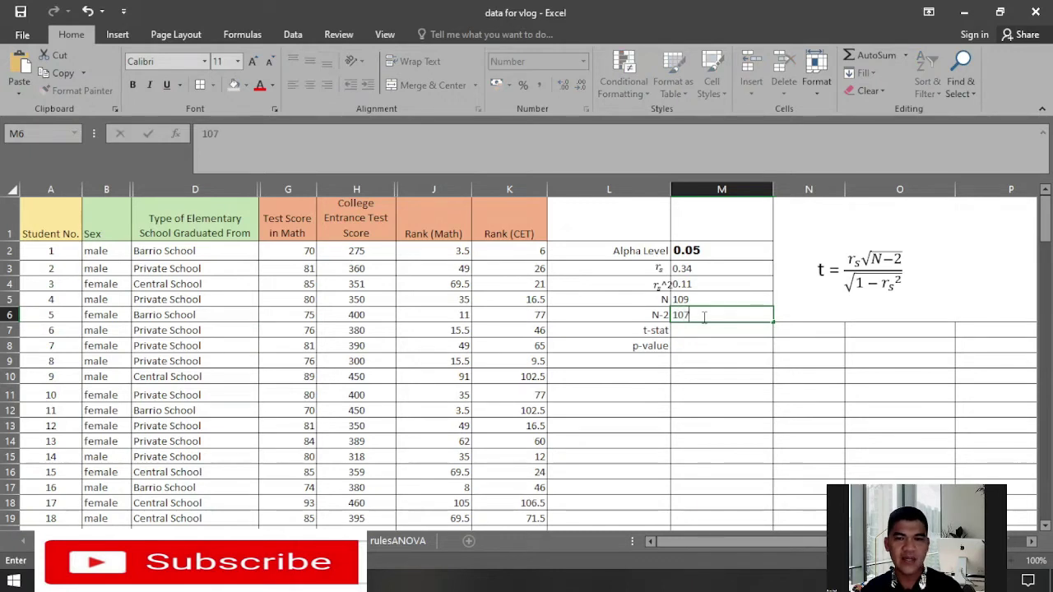
key("Return")
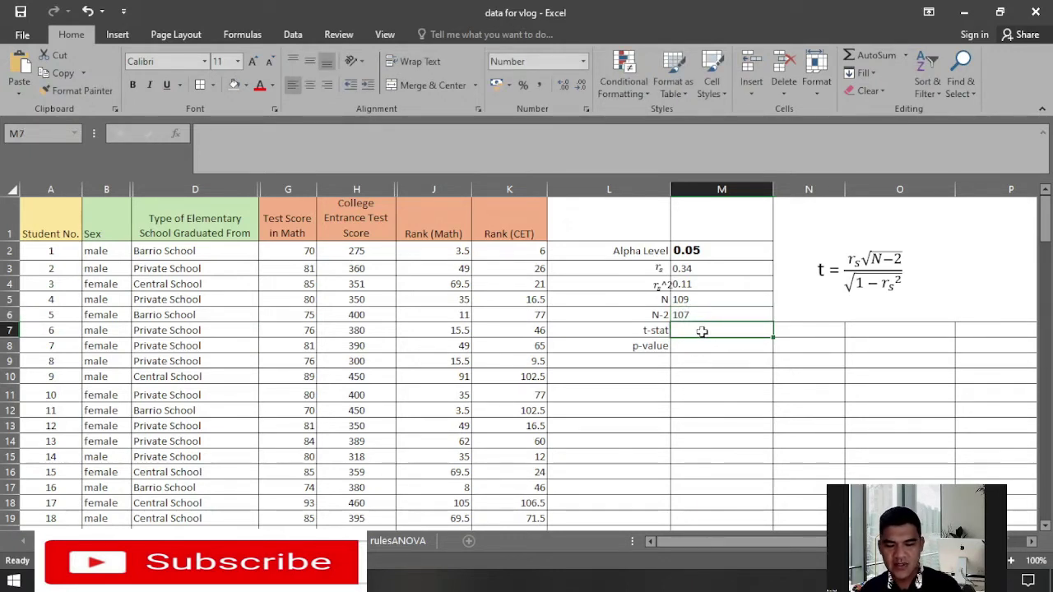
In M7, build the numerator of the t-stat formula as =(M3*sqrt(M6)).
type("=")
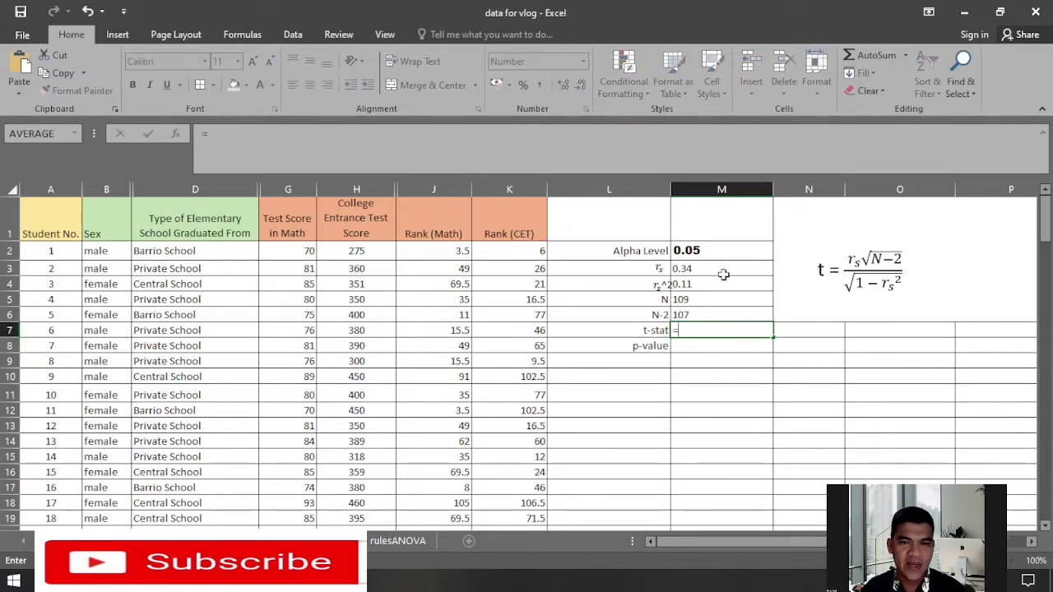
left_click(696, 268)
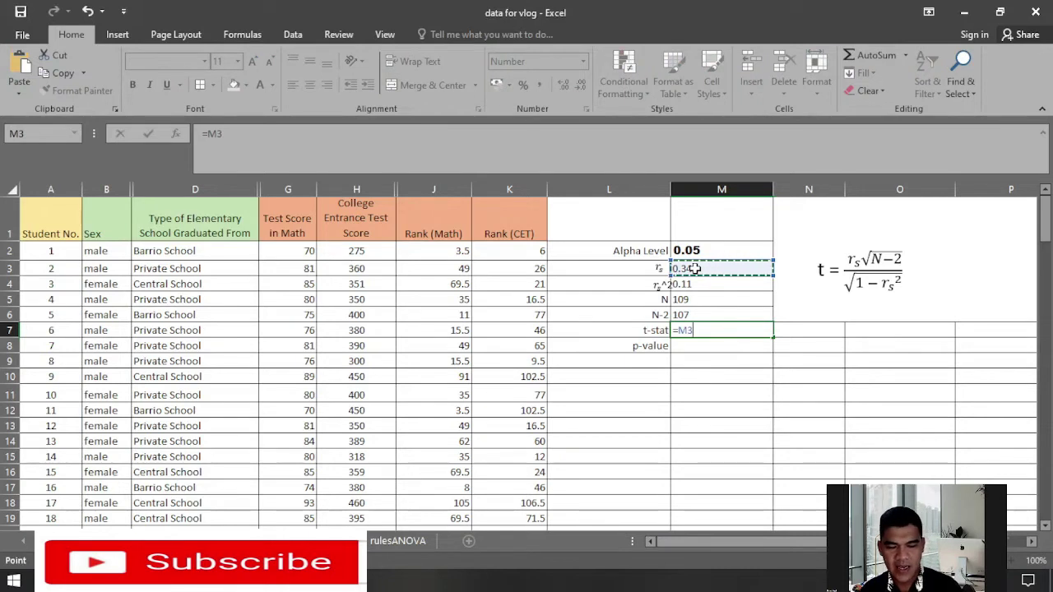
key("F2")
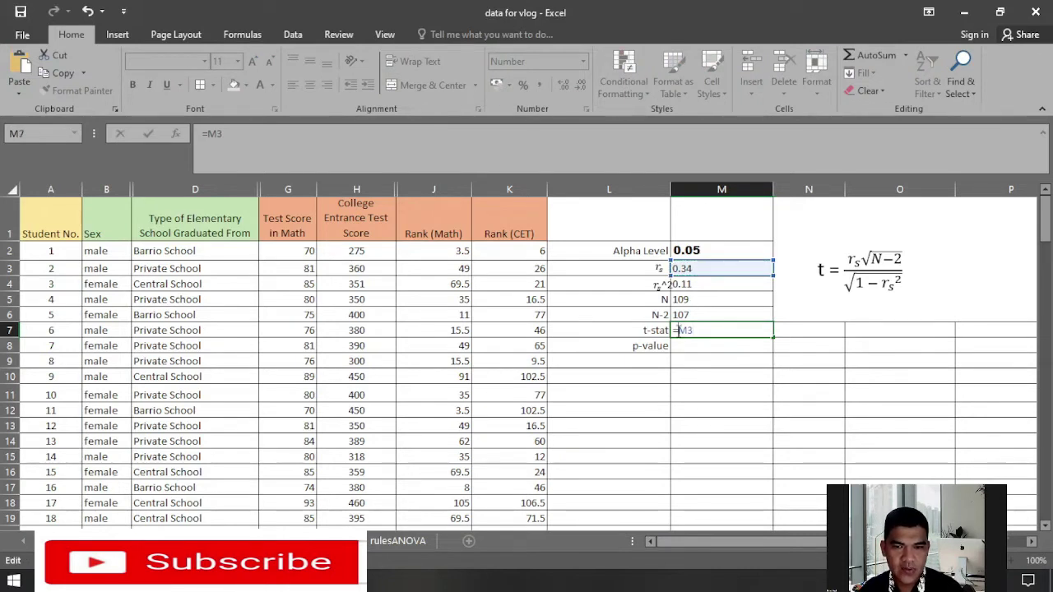
type("(M3")
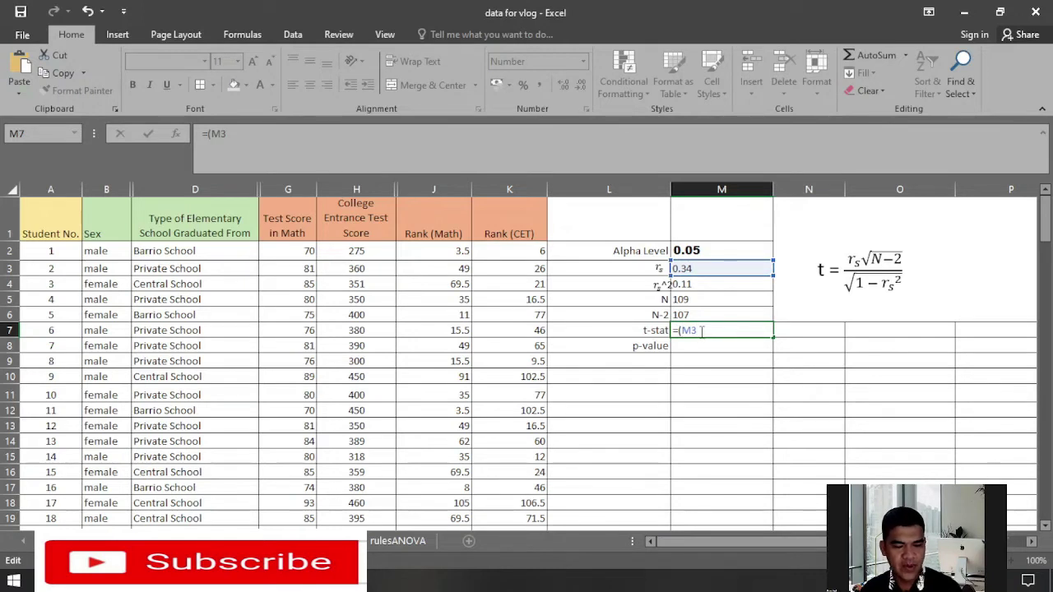
type("*")
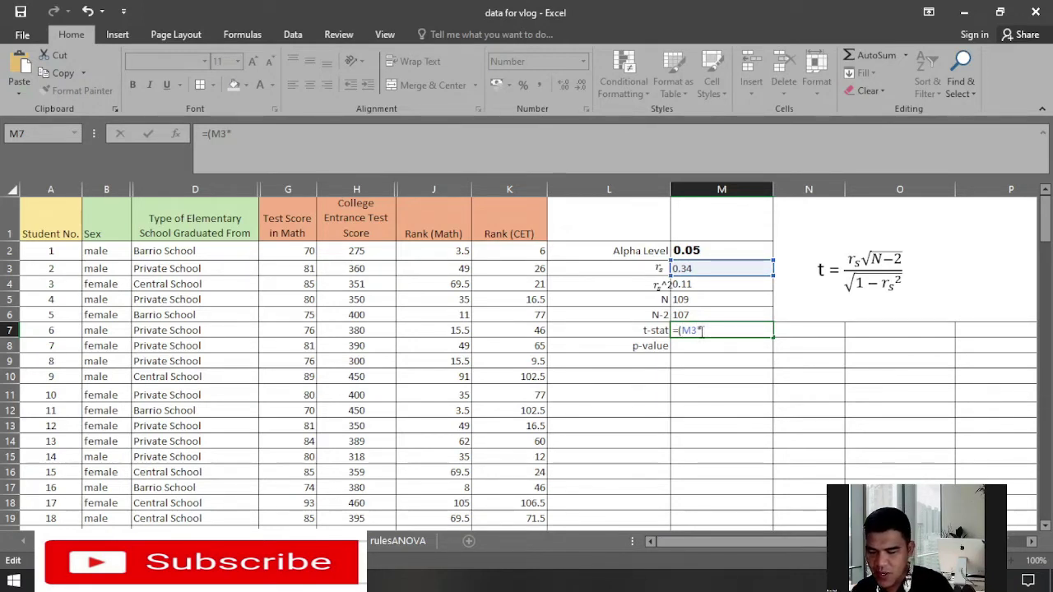
type("sqrt")
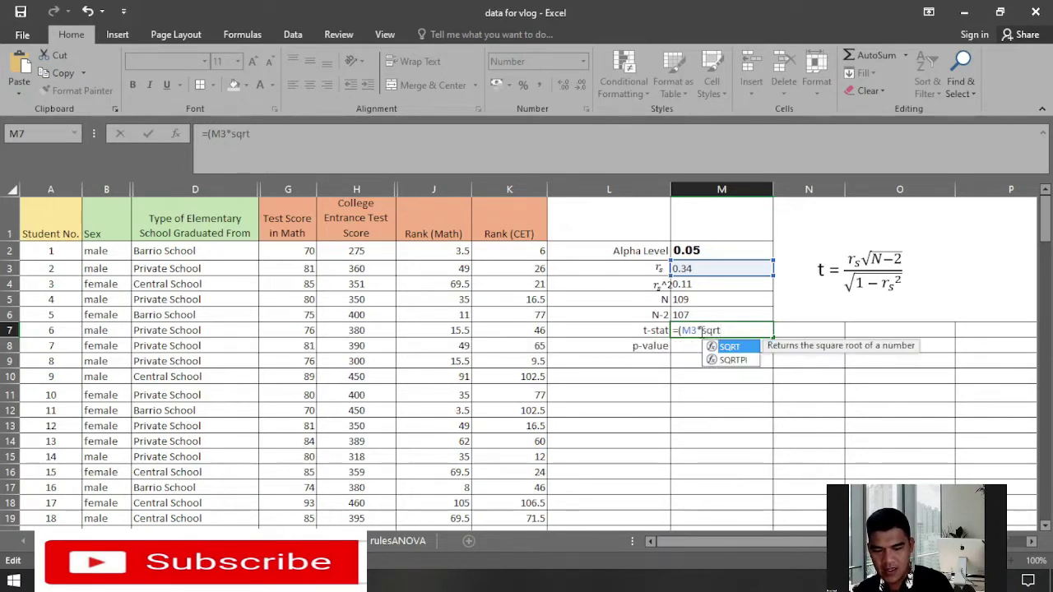
type("(")
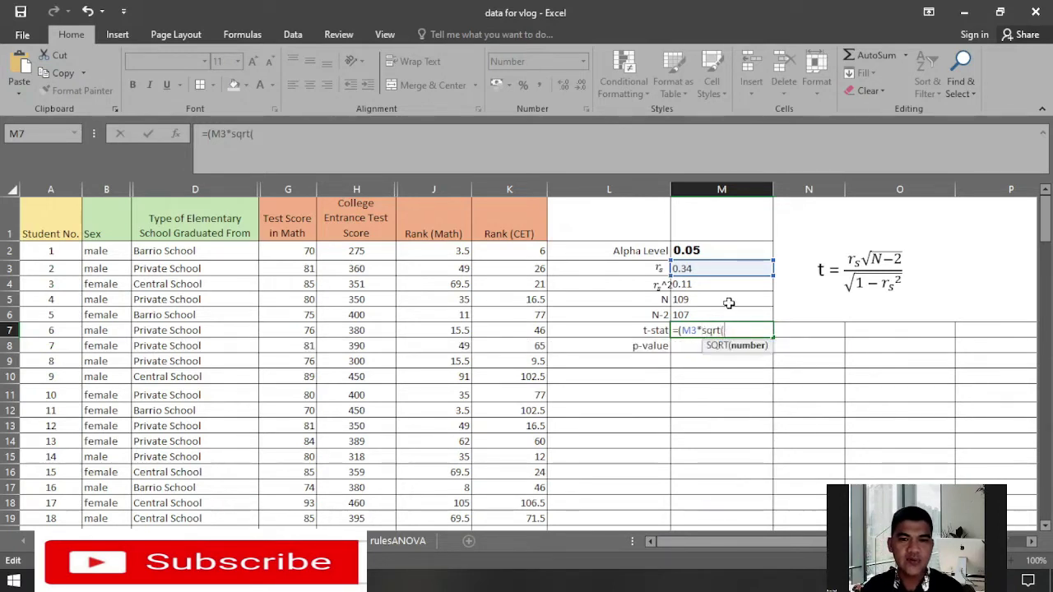
left_click(707, 313)
type(")")
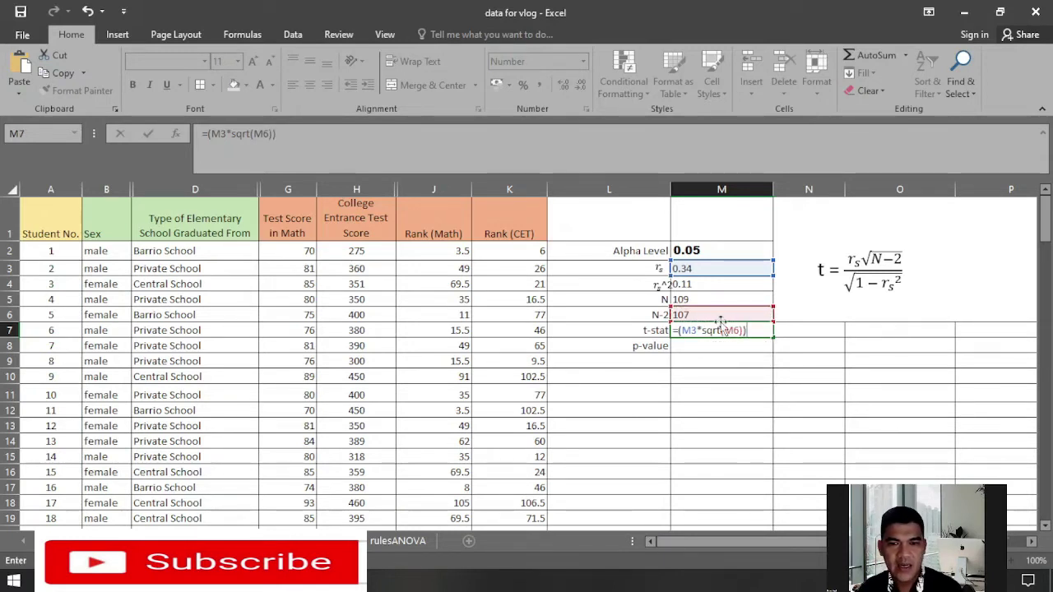
type(")")
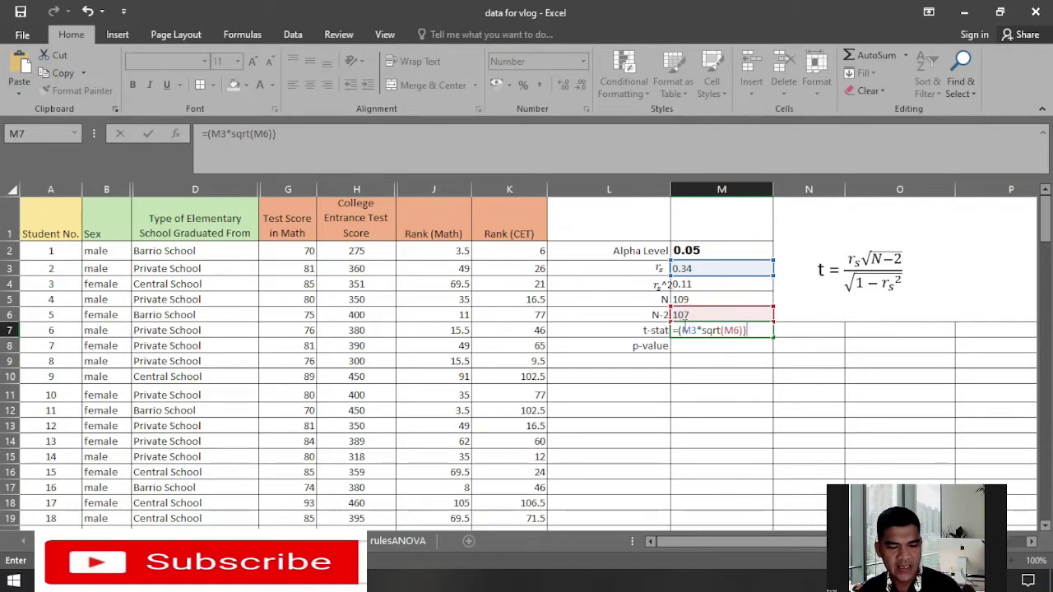
Complete the t-stat formula in M7 by dividing the numerator by sqrt(1-M4).
type("/")
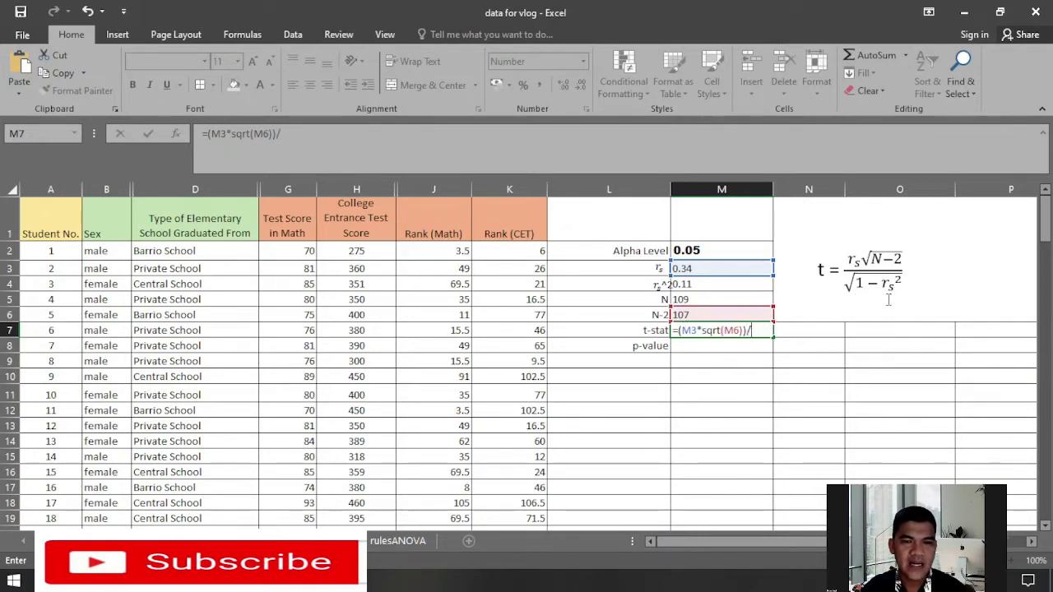
type("sq")
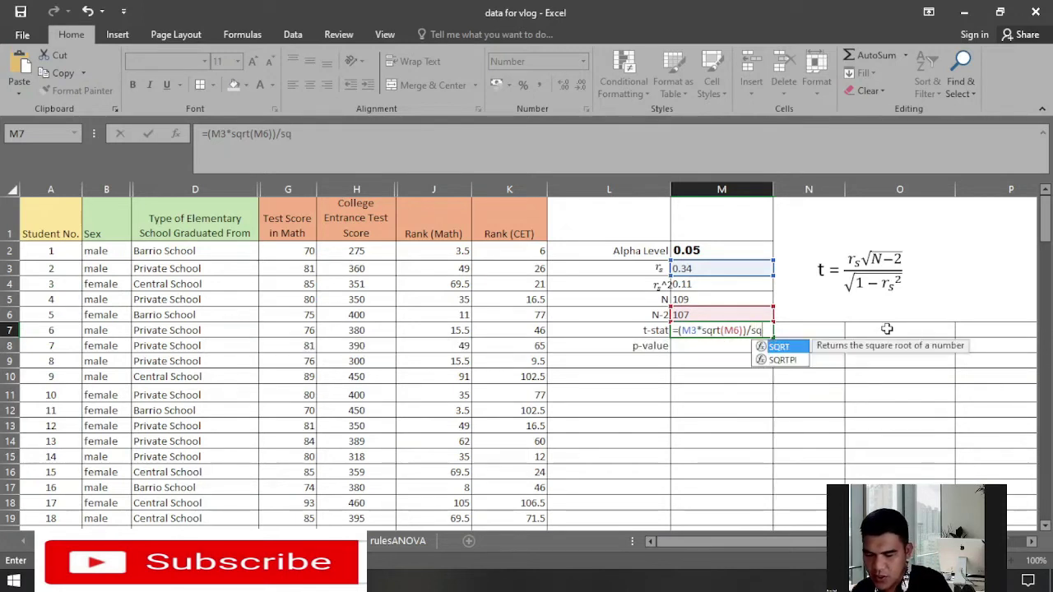
type("rt")
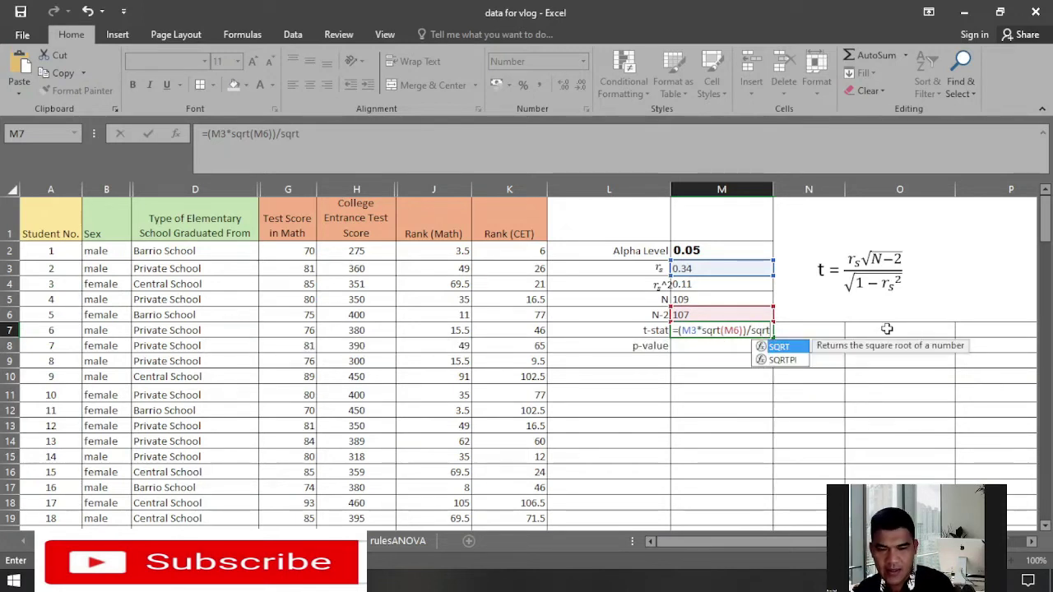
type("(")
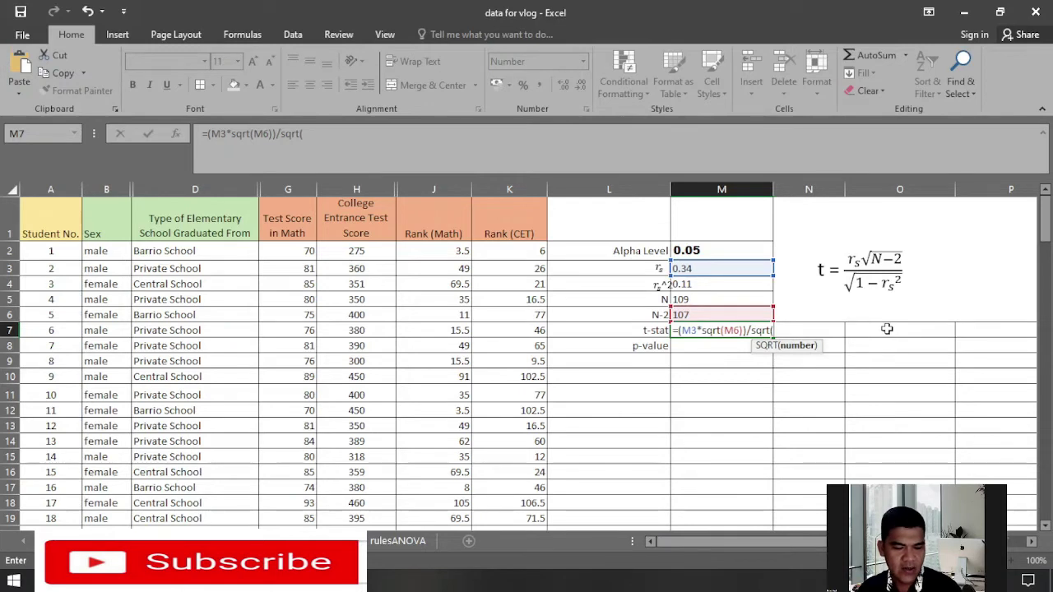
type("1-")
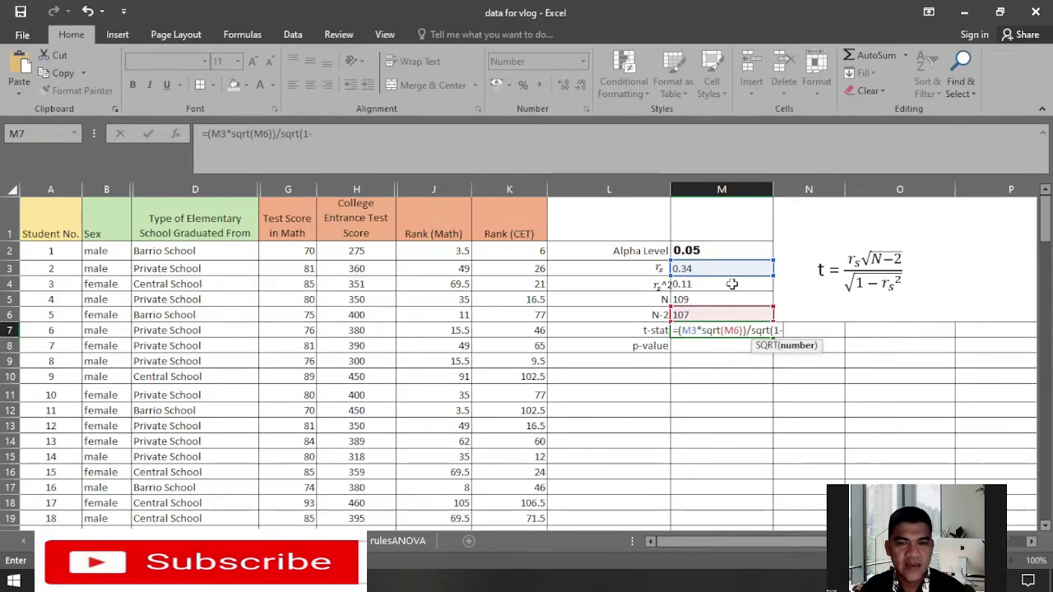
left_click(705, 287)
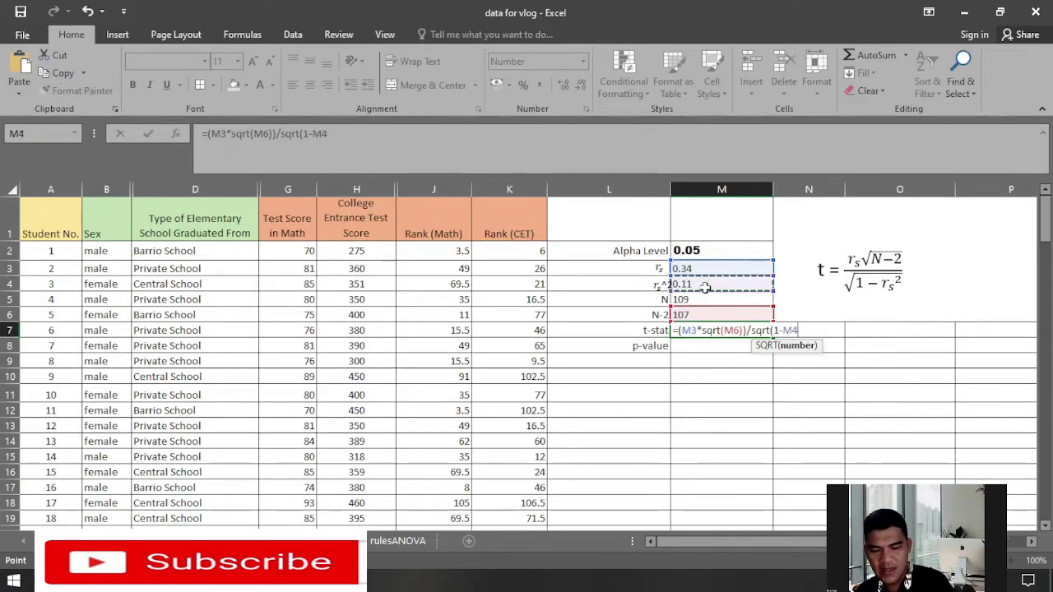
type(")")
key("Return")
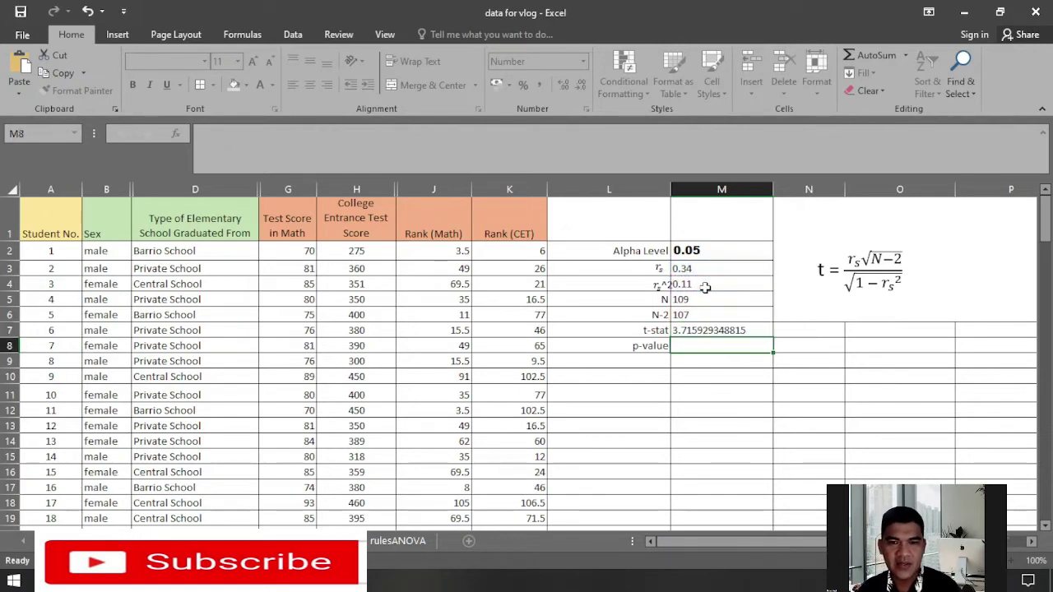
In M8, compute the two-tailed p-value from the t-stat and N-2 with the formula =tdist(M7,M6,2).
left_click(701, 330)
left_click(695, 347)
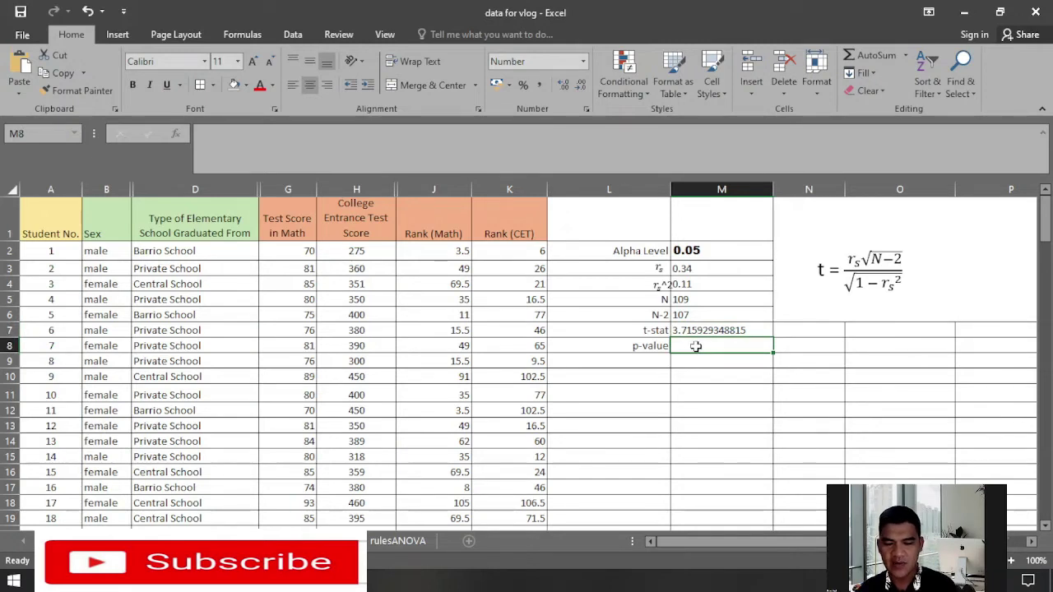
type("=")
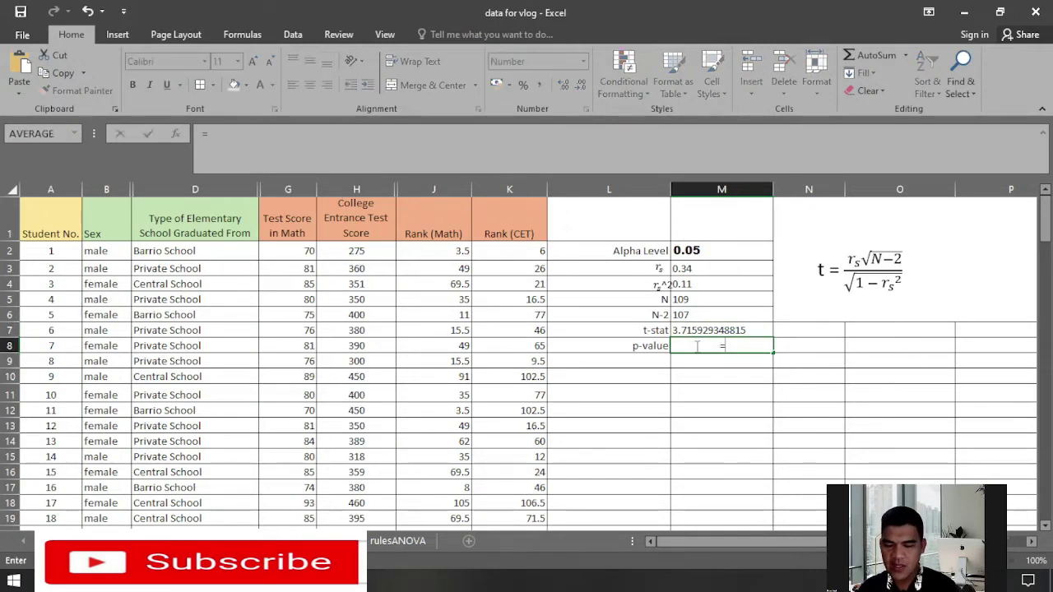
type("tdis")
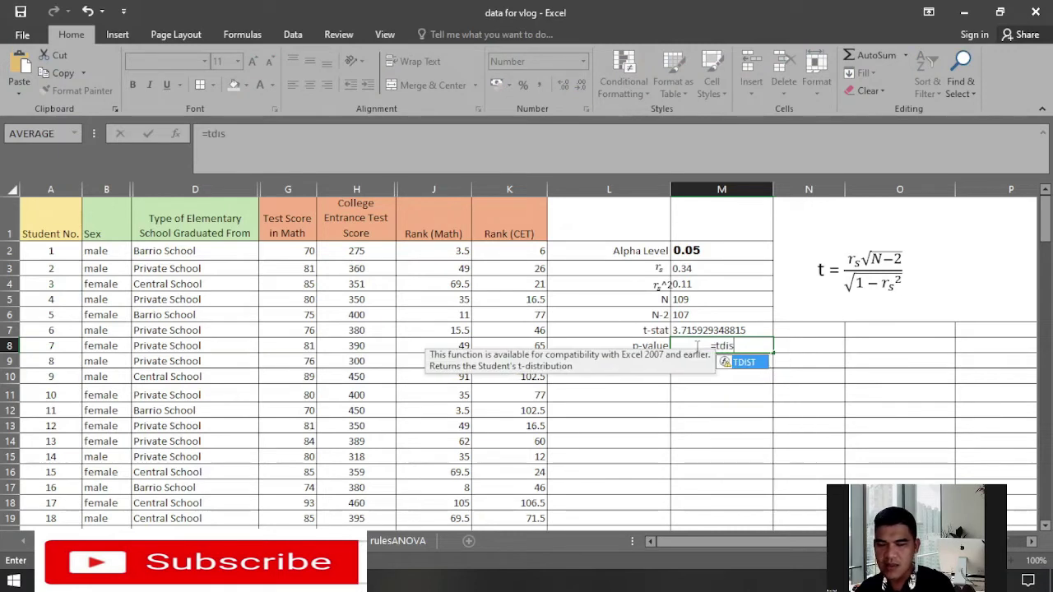
type("t(")
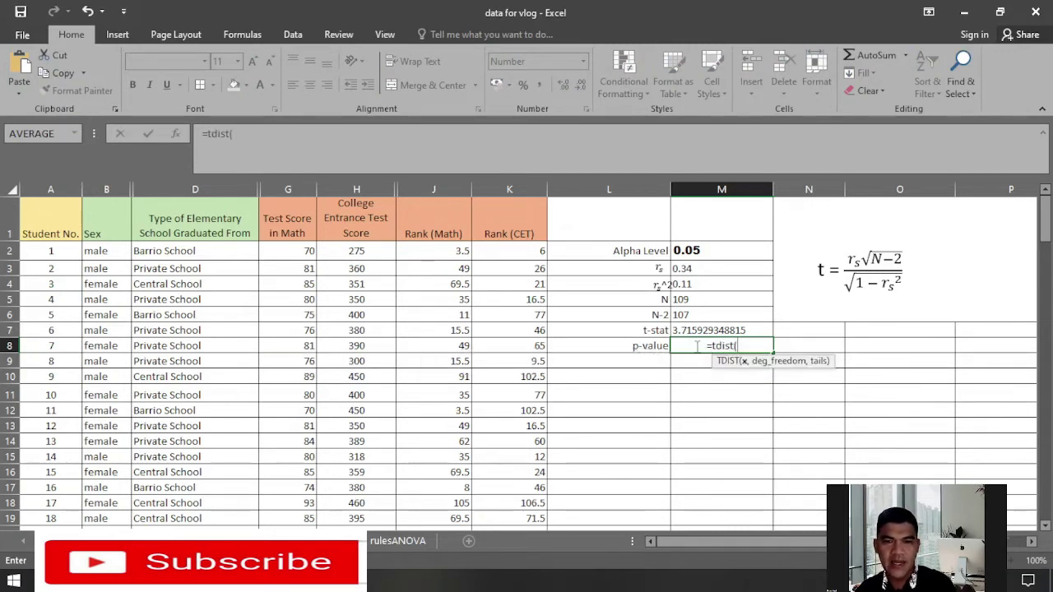
left_click(689, 329)
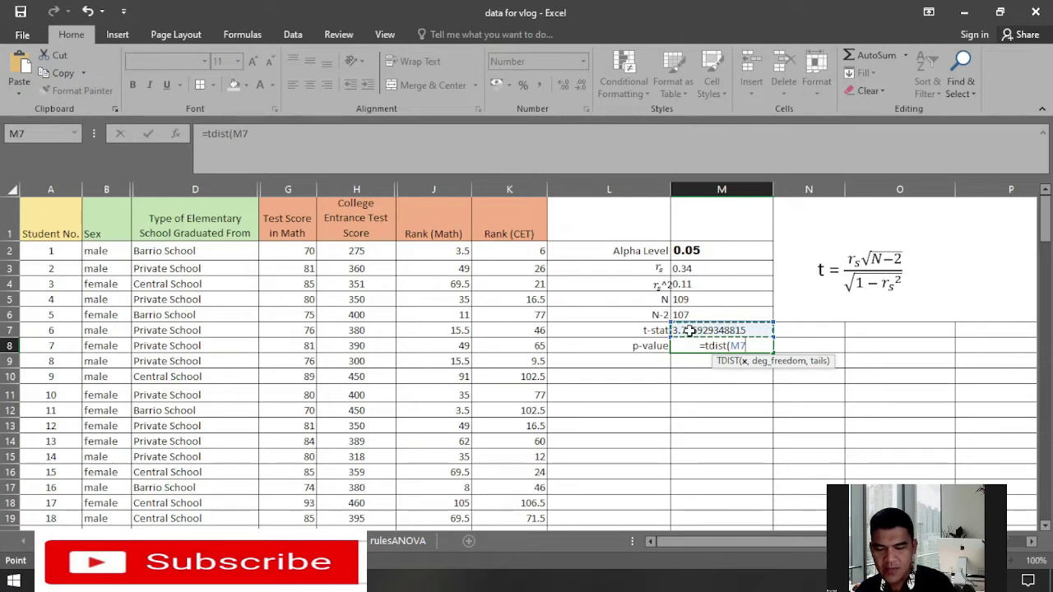
type(",")
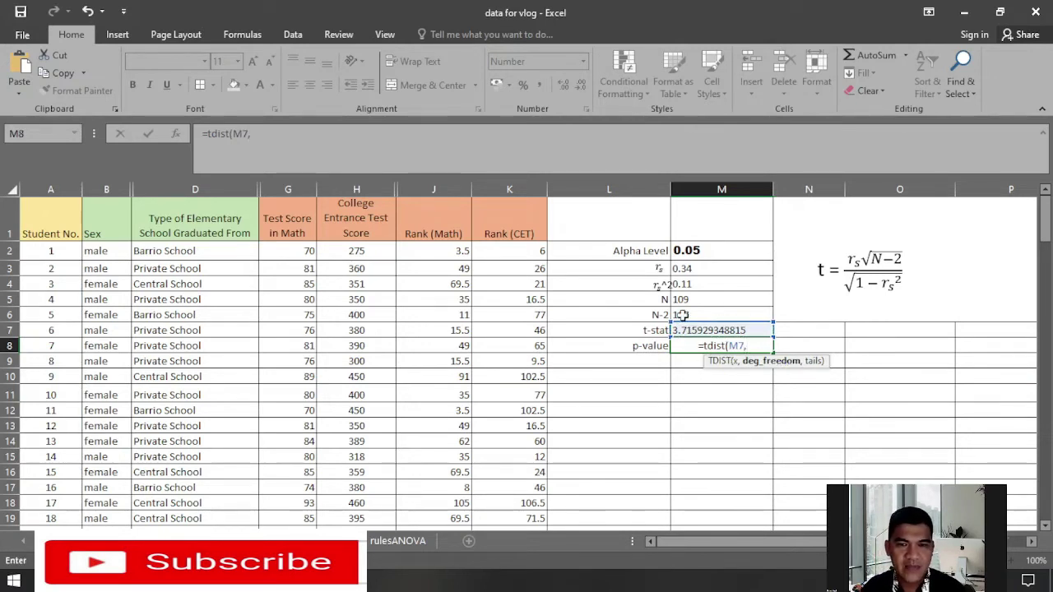
left_click(680, 315)
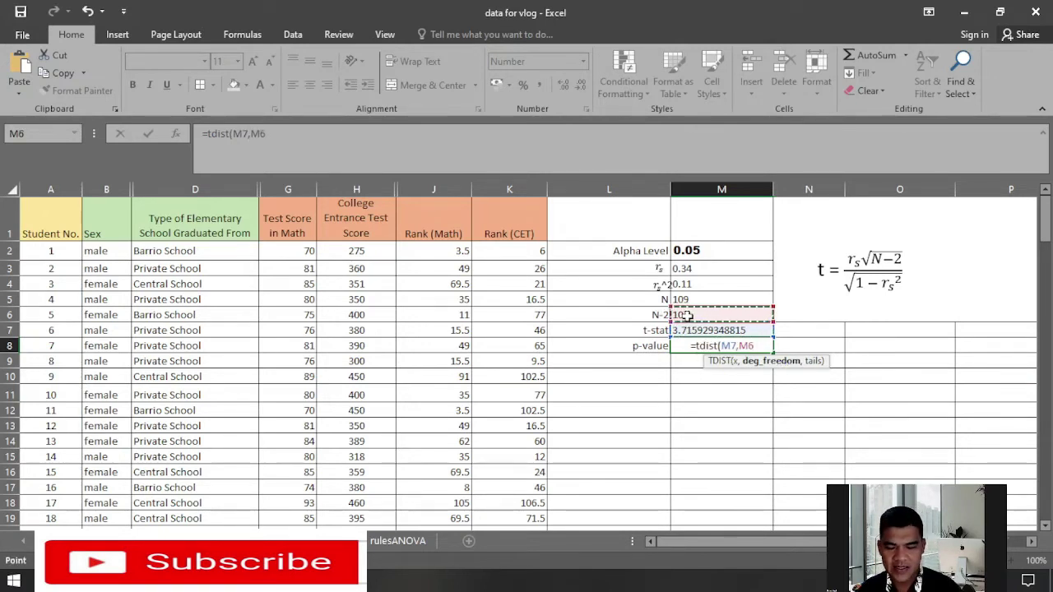
type(",")
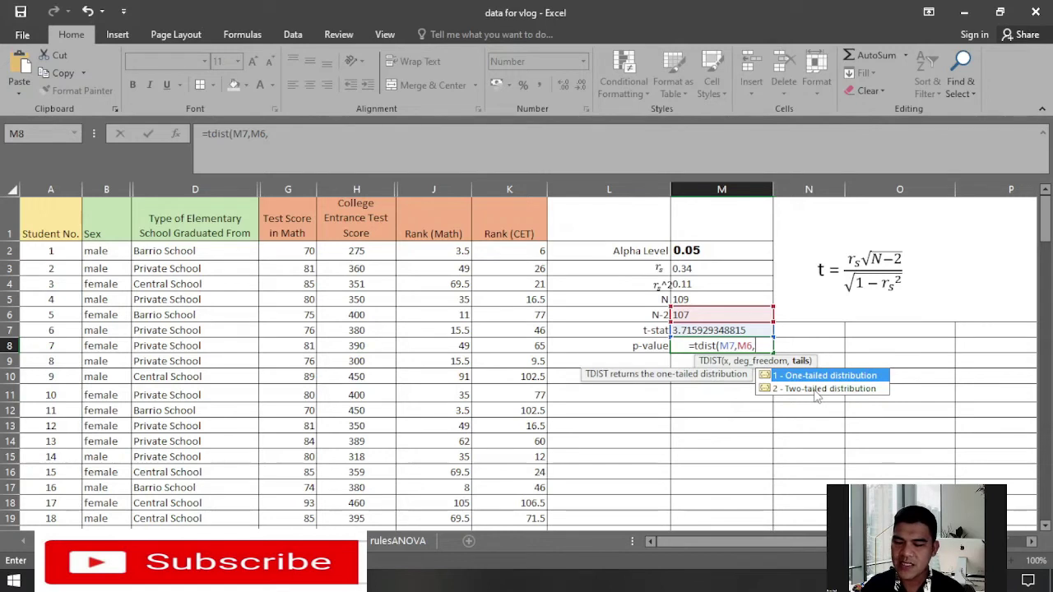
type("2")
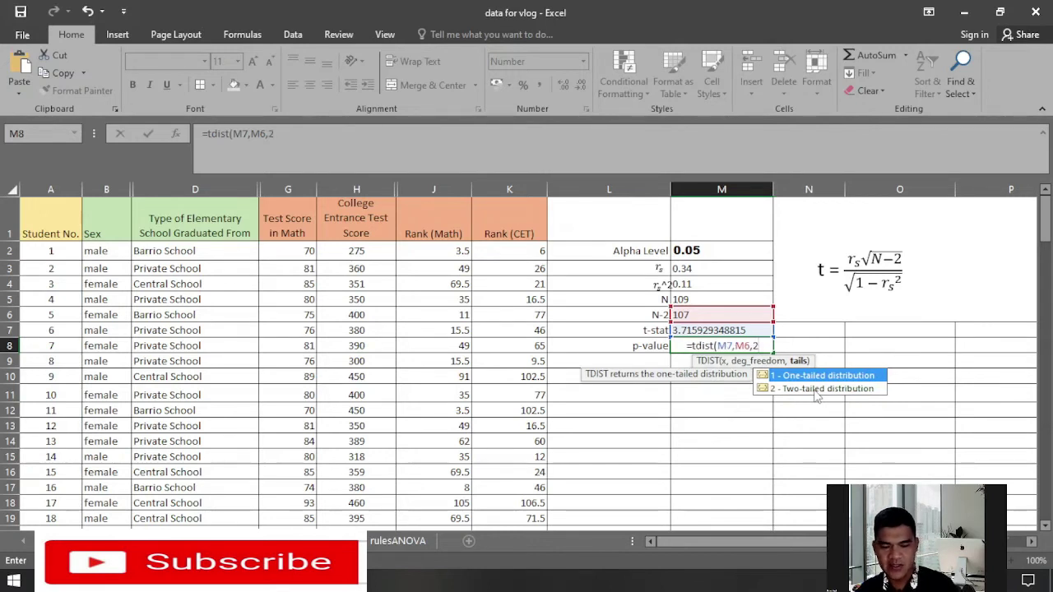
type(")")
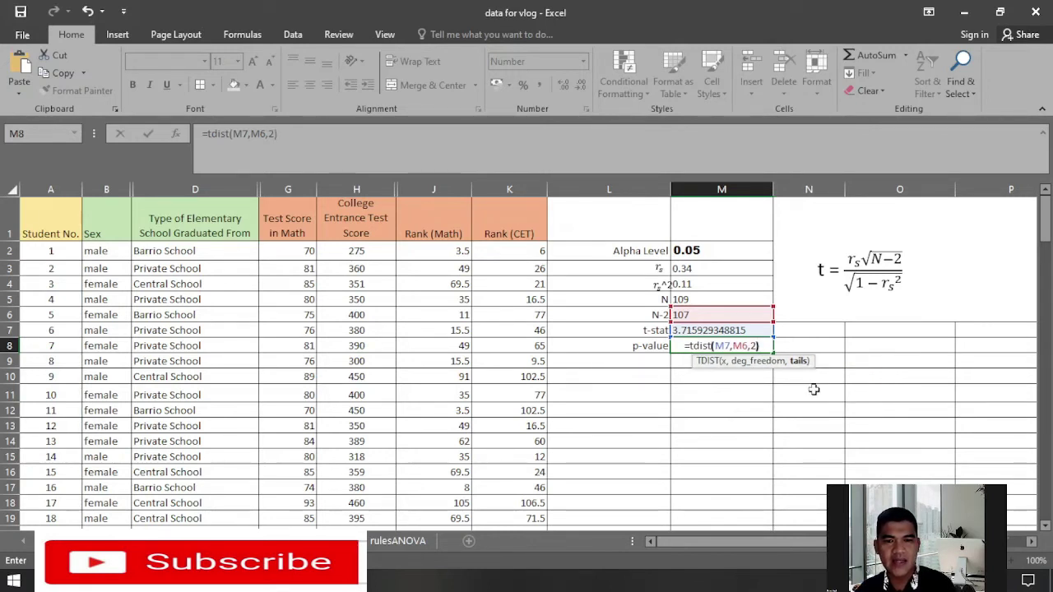
key("Return")
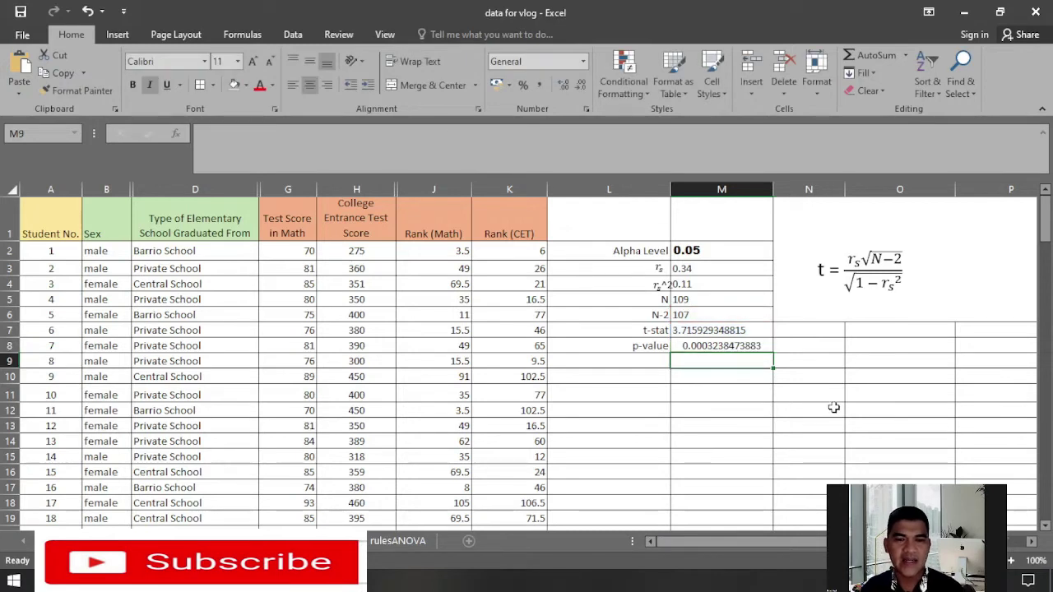
Write the decision "Since the p<0.05, then reject Ho." in L10 and merge and center it across L10:M10.
left_click(613, 392)
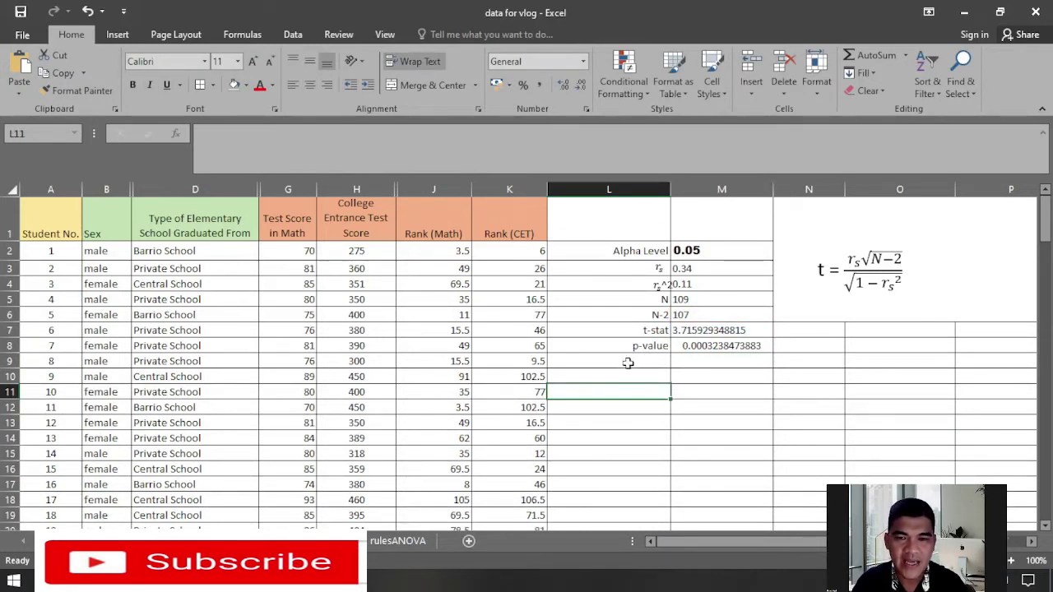
left_click(650, 349)
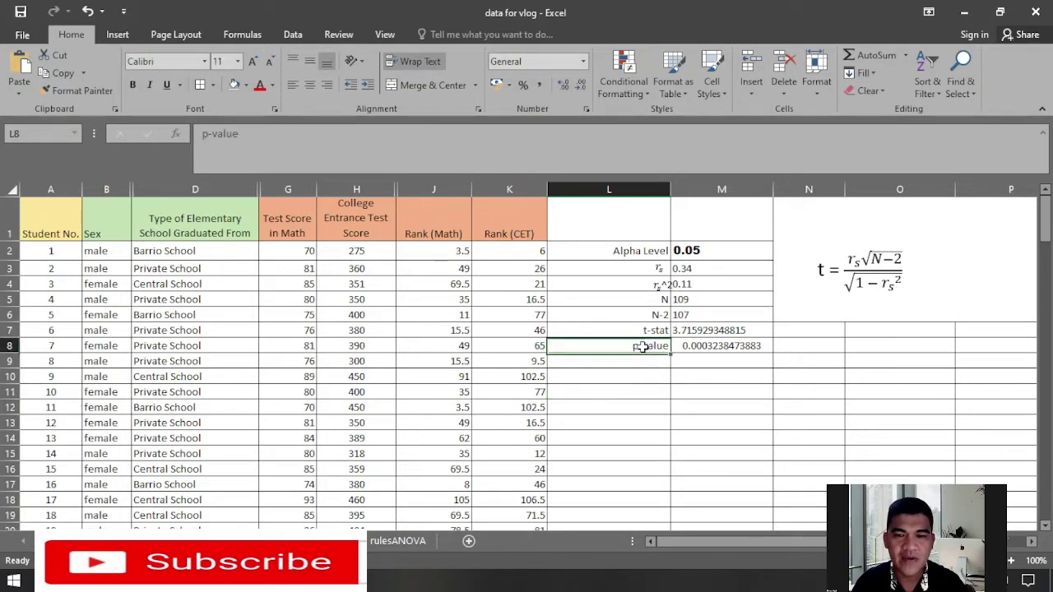
left_click(643, 251)
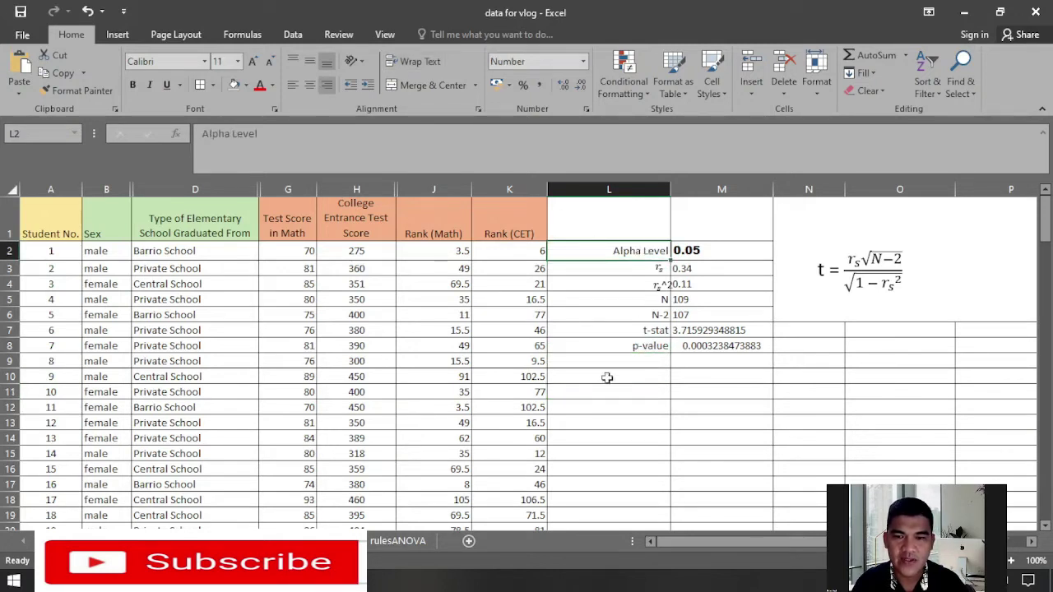
left_click(596, 378)
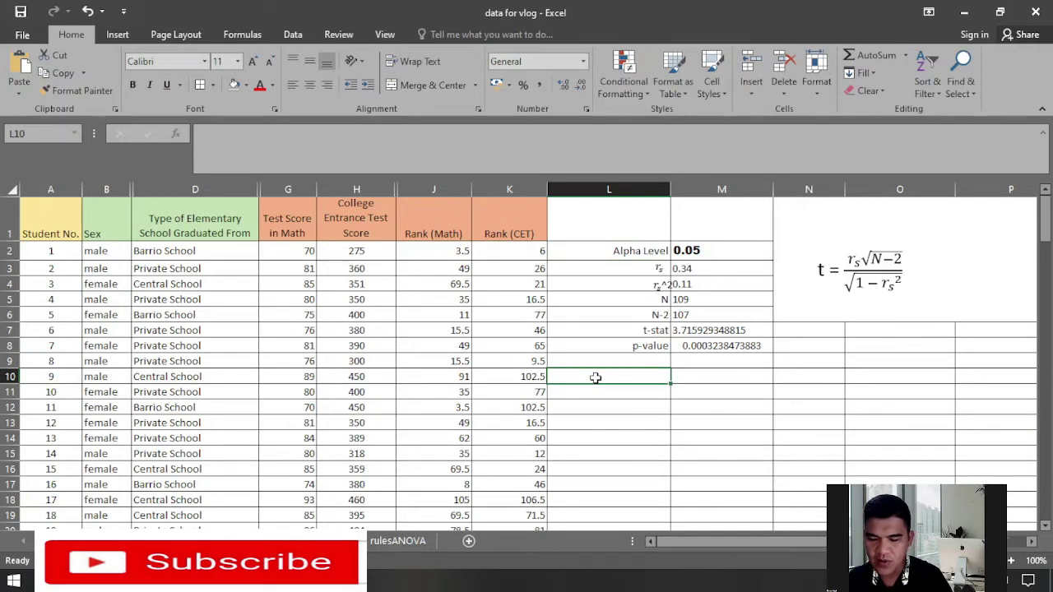
type("Since ")
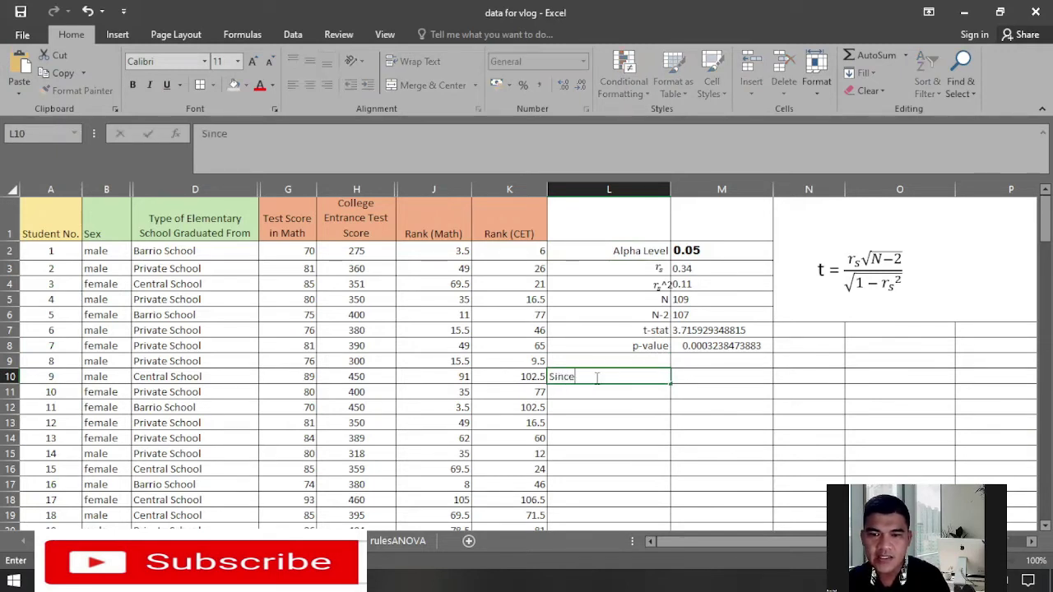
type("th")
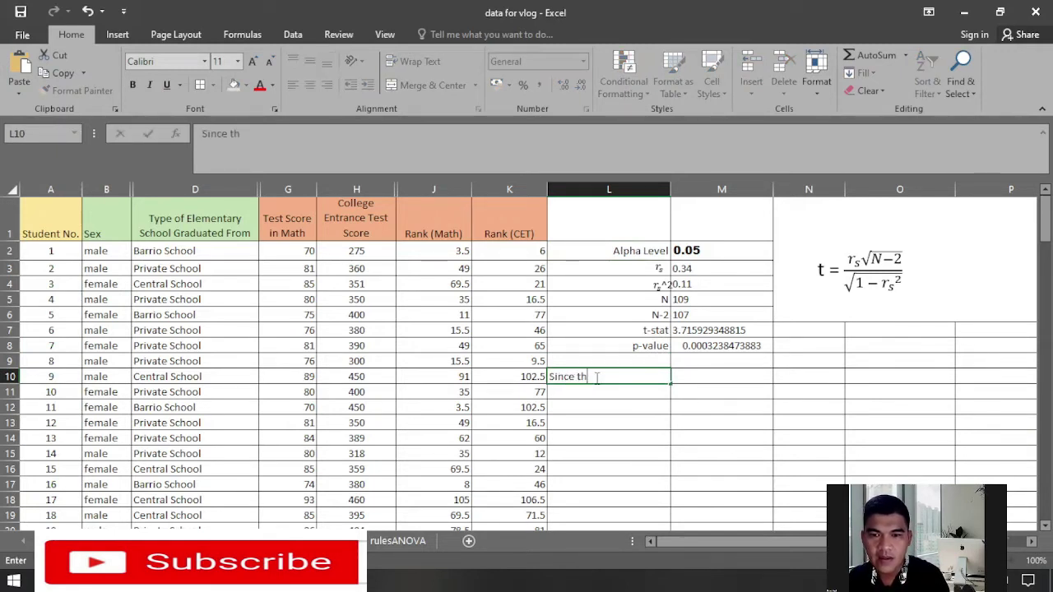
type("e p")
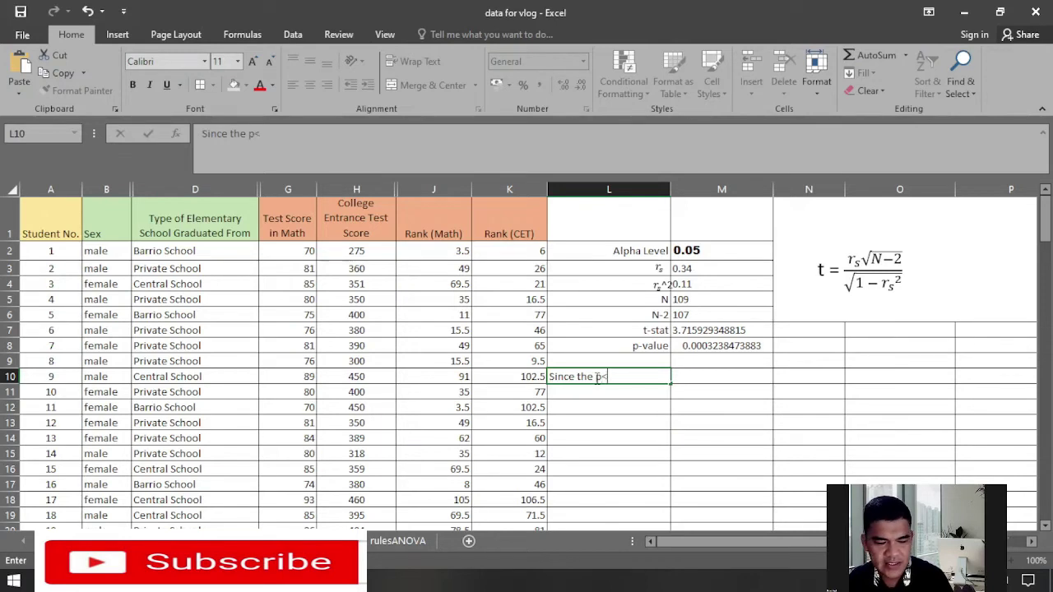
type("<0.05")
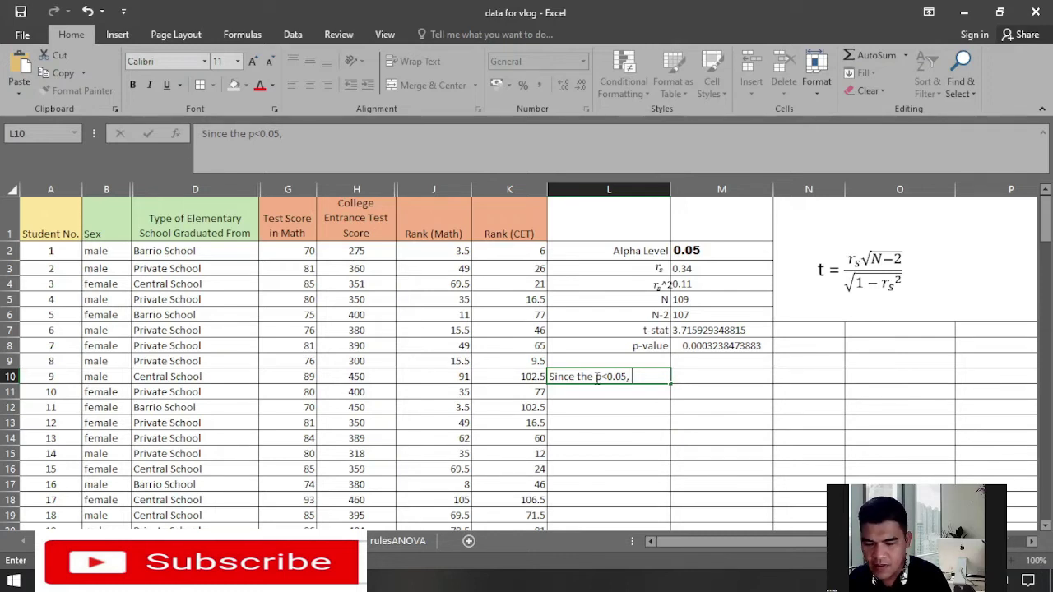
type(", then rejec")
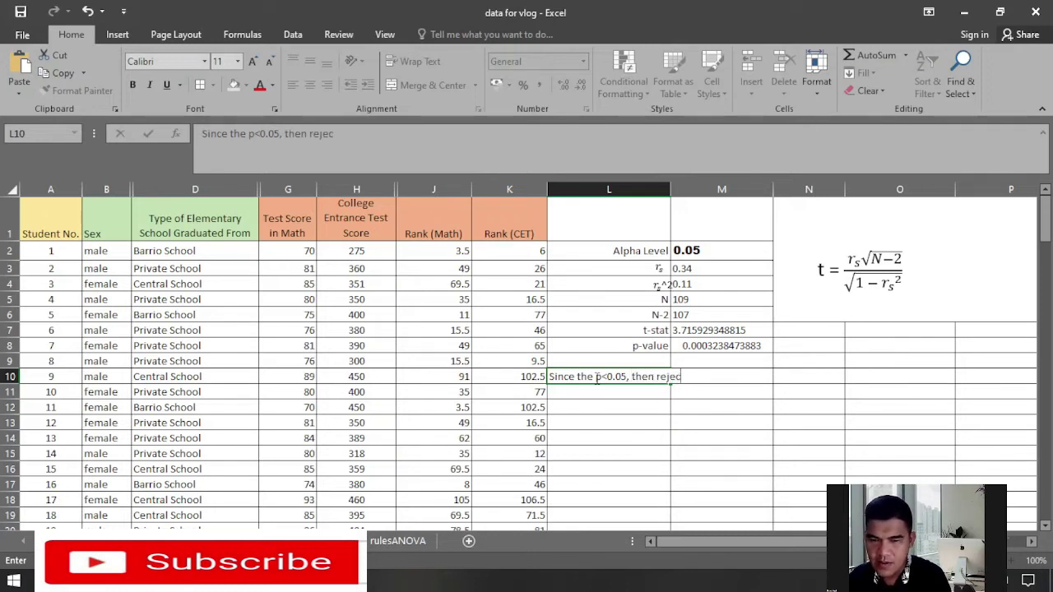
type("t Ho.")
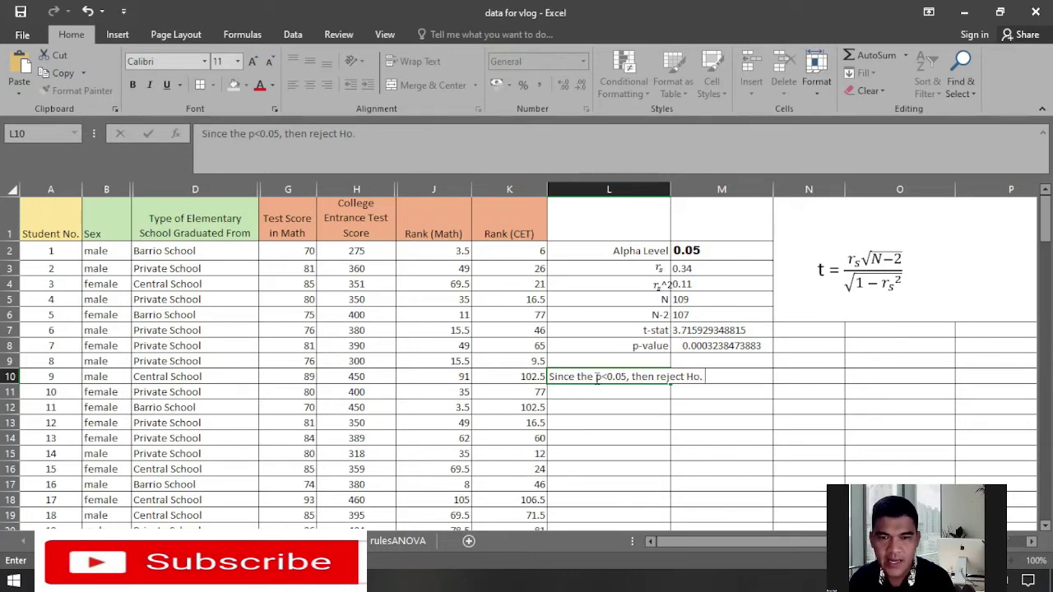
key("Return")
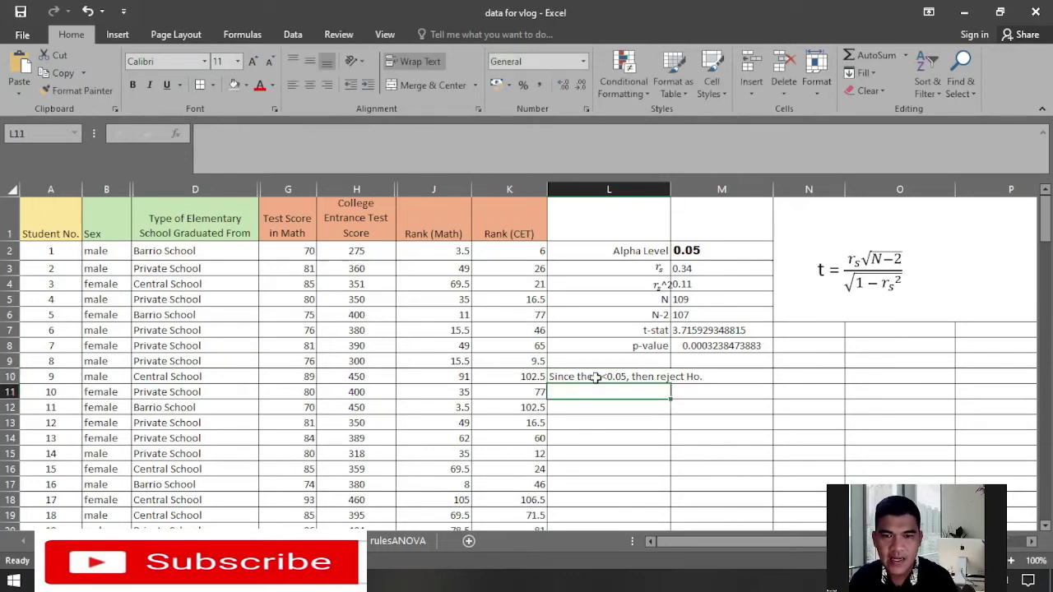
left_click_drag(566, 380, 757, 376)
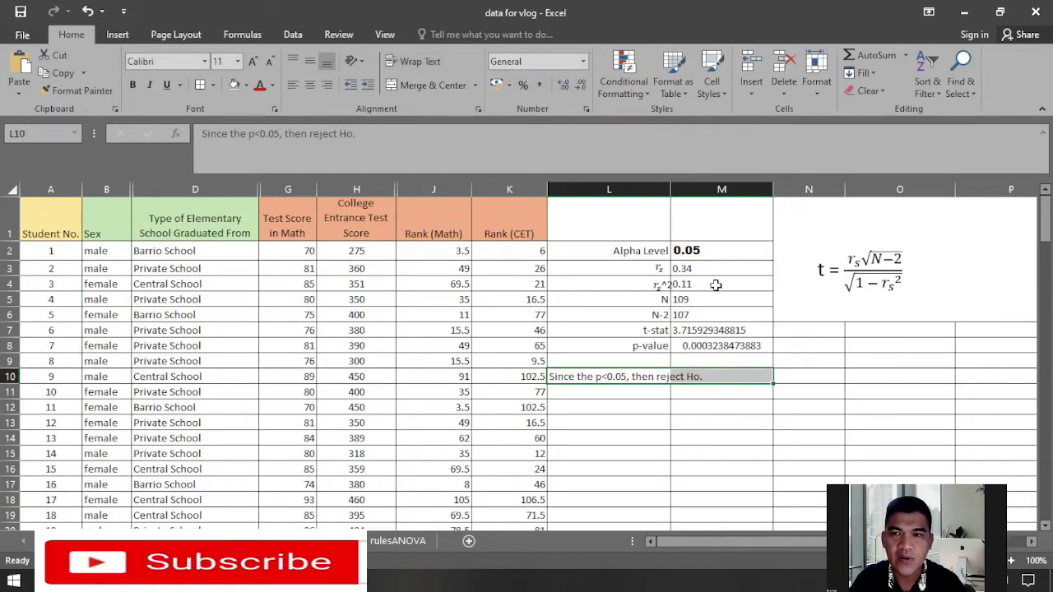
left_click(430, 85)
In L11, begin the conclusion with "There is a significant relationship between".
left_click(599, 399)
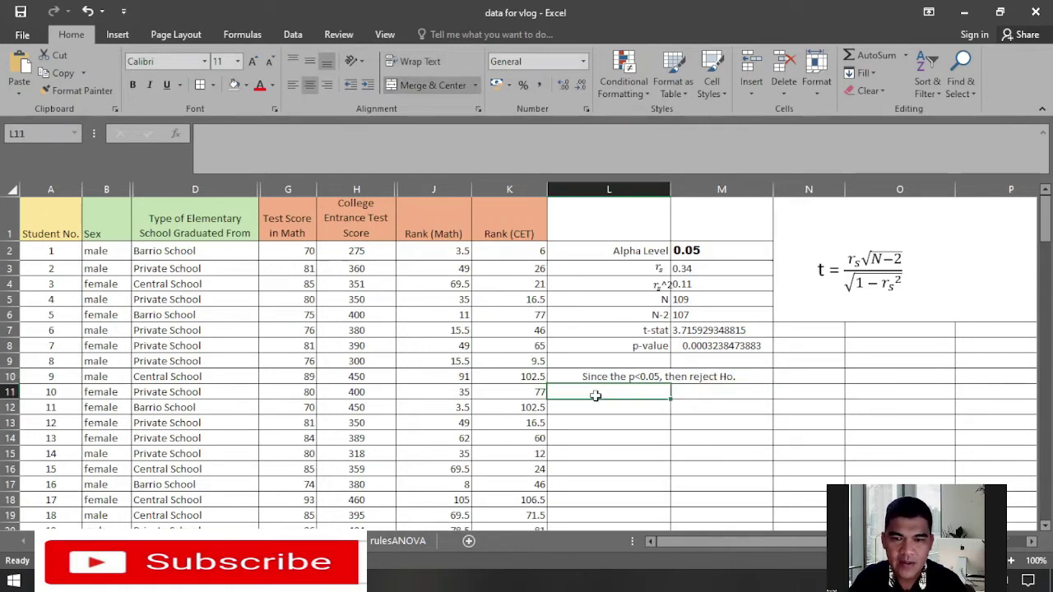
type("S")
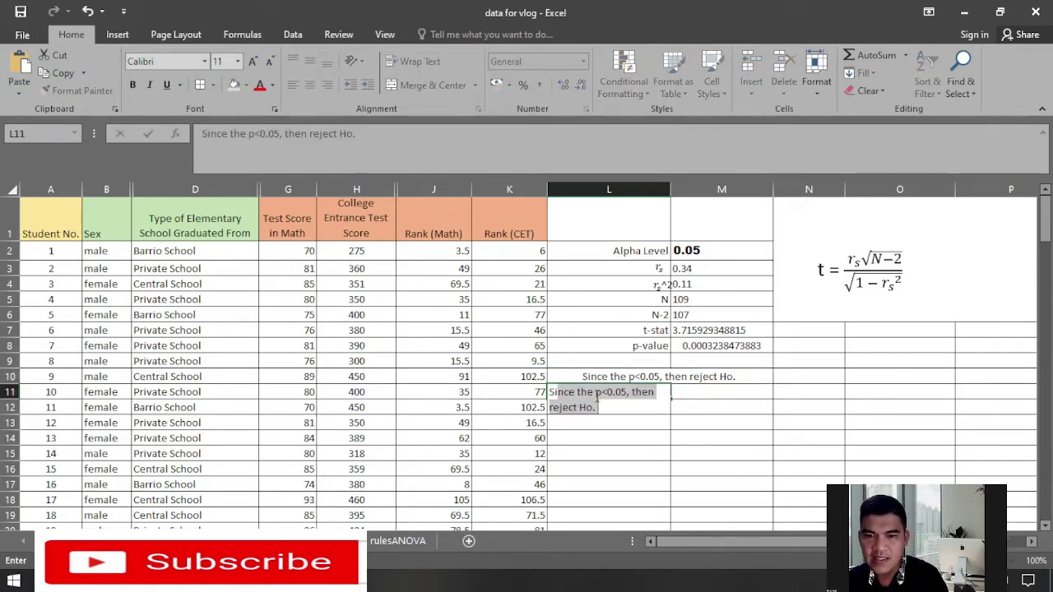
key("BackSpace")
key("BackSpace")
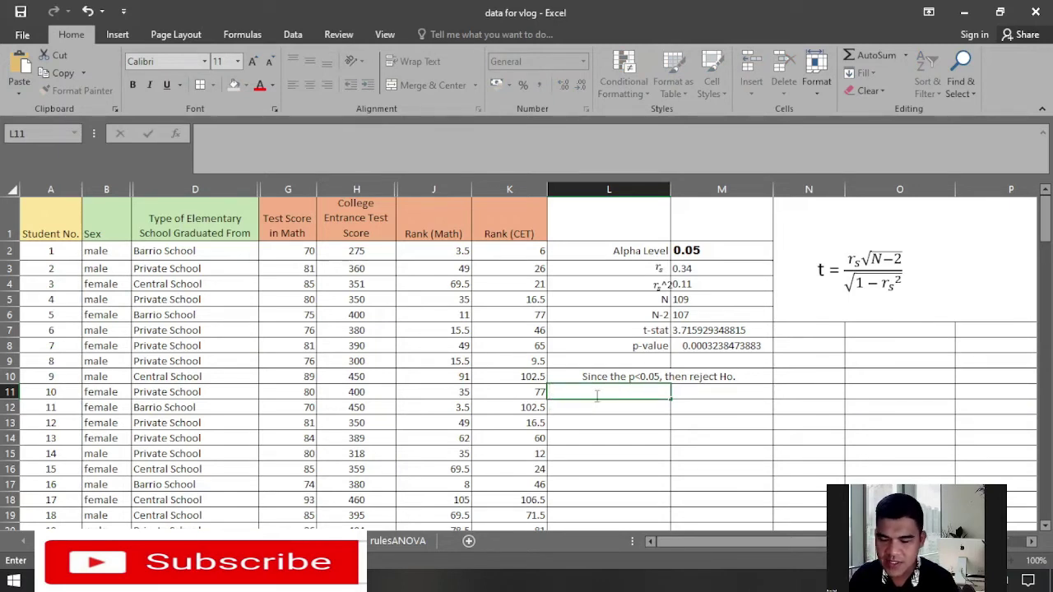
type("Ther")
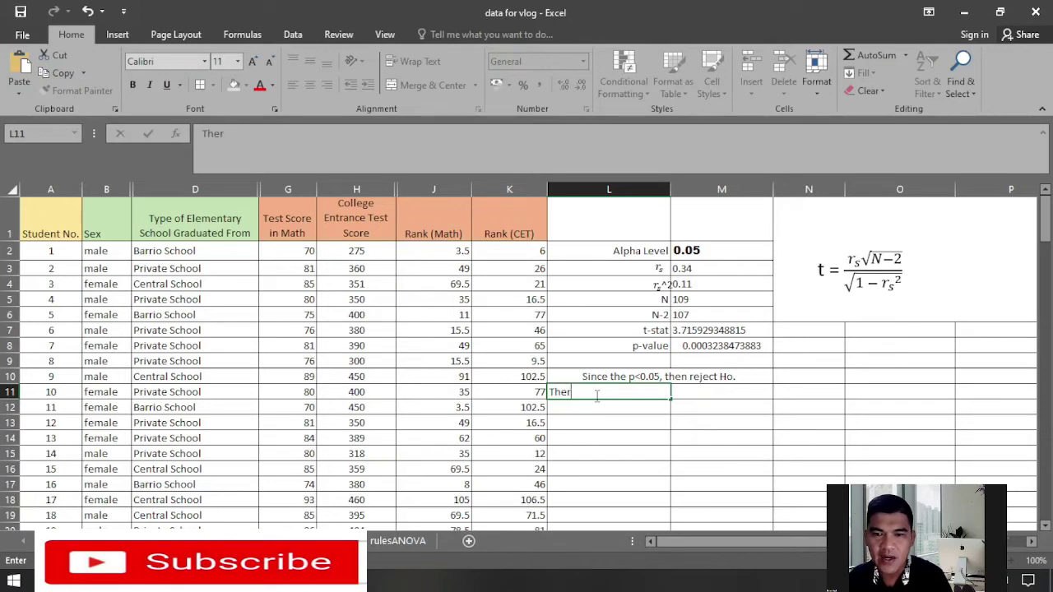
type("e is a s")
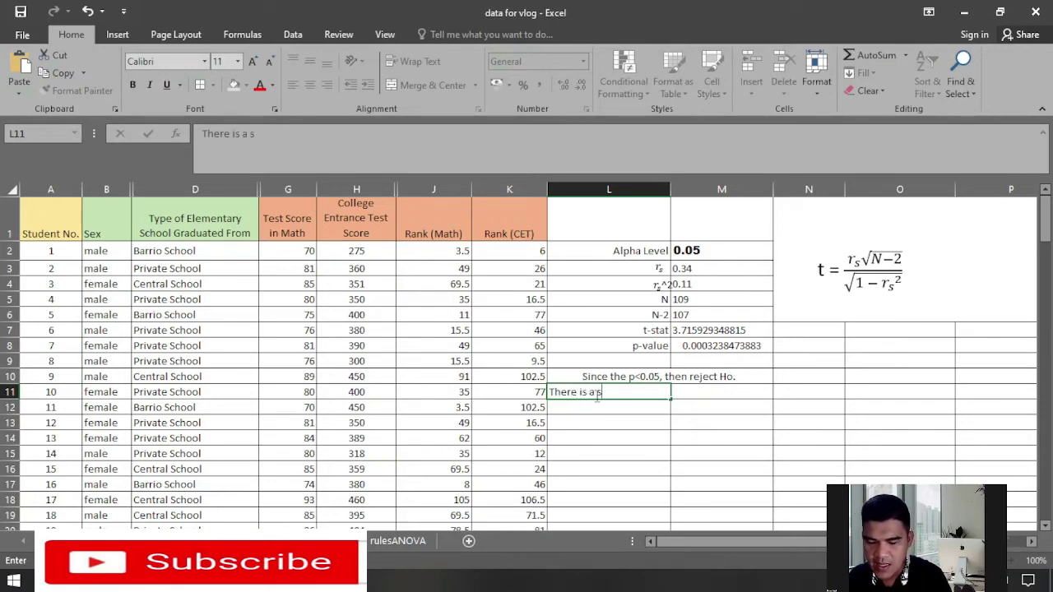
type("ignificant")
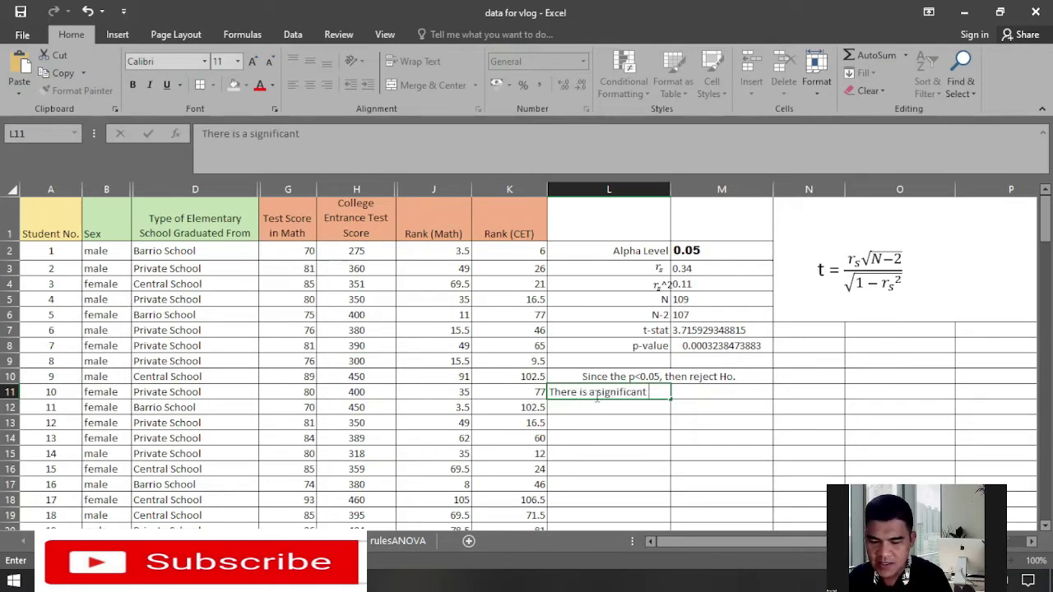
type(" relationship")
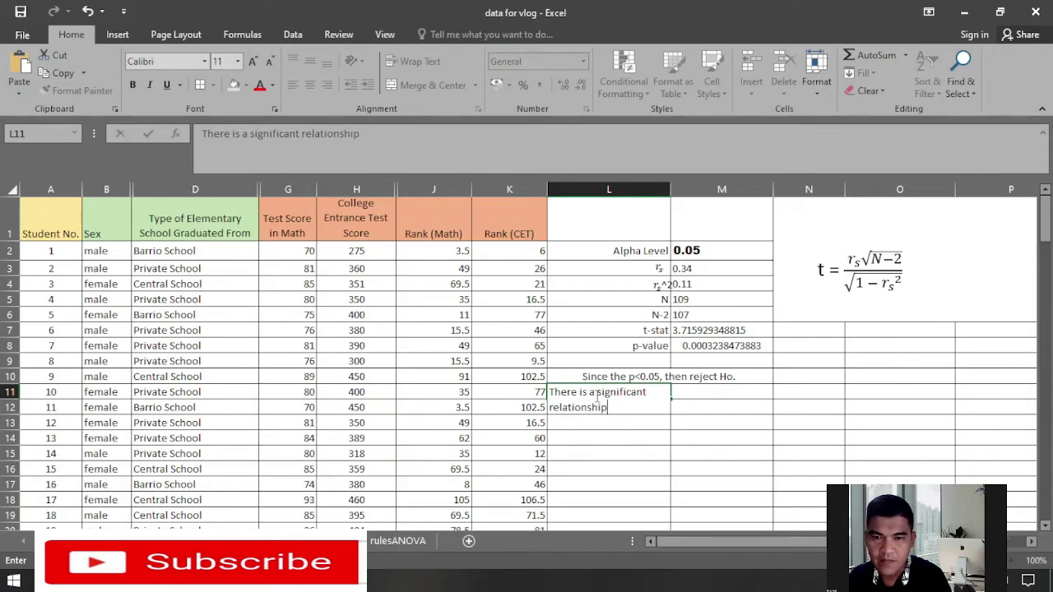
type(" between ")
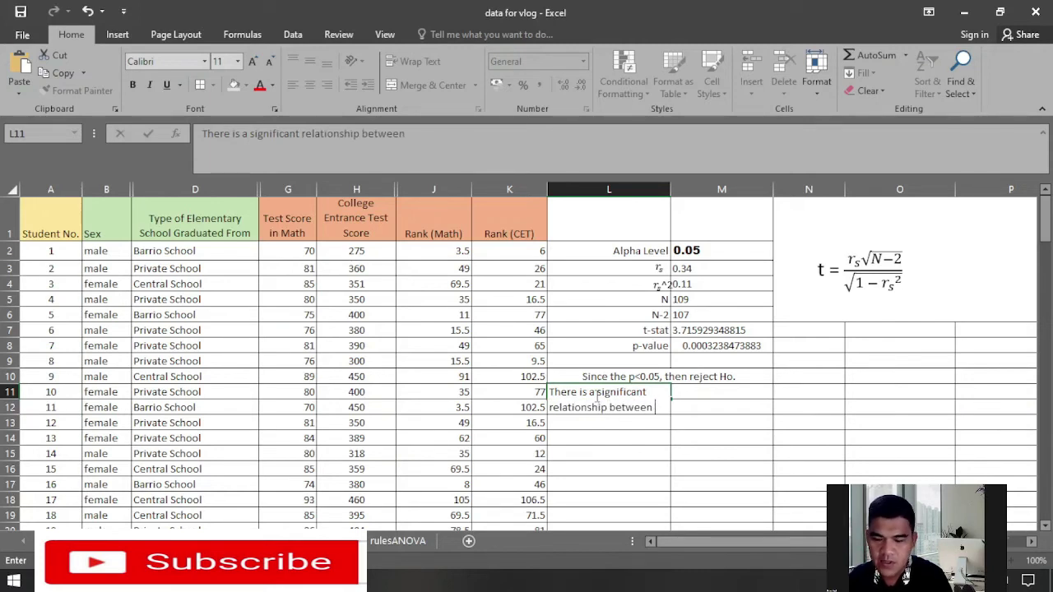
Complete the L11 conclusion with "the test scores of students in math and their scores during the college entrance test.".
type("the test")
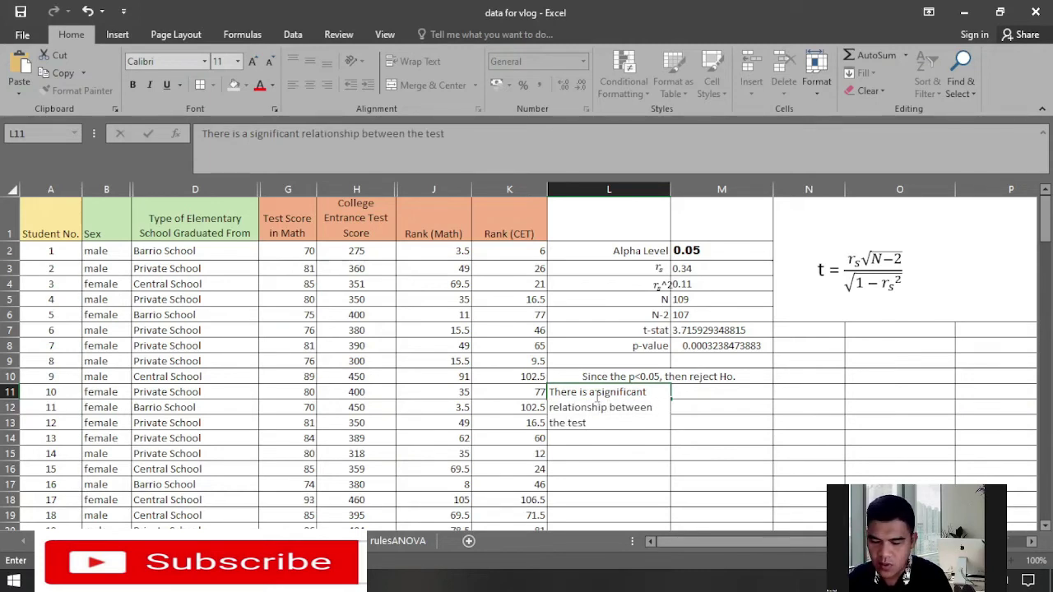
type(" scors in")
key("BackSpace")
key("BackSpace")
key("BackSpace")
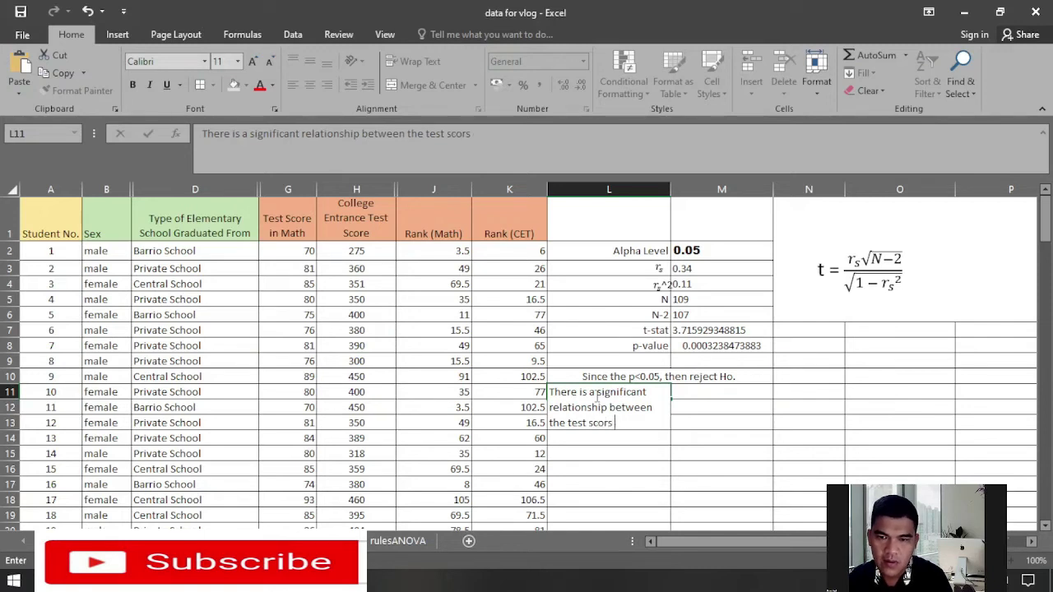
key("BackSpace")
type("es of s")
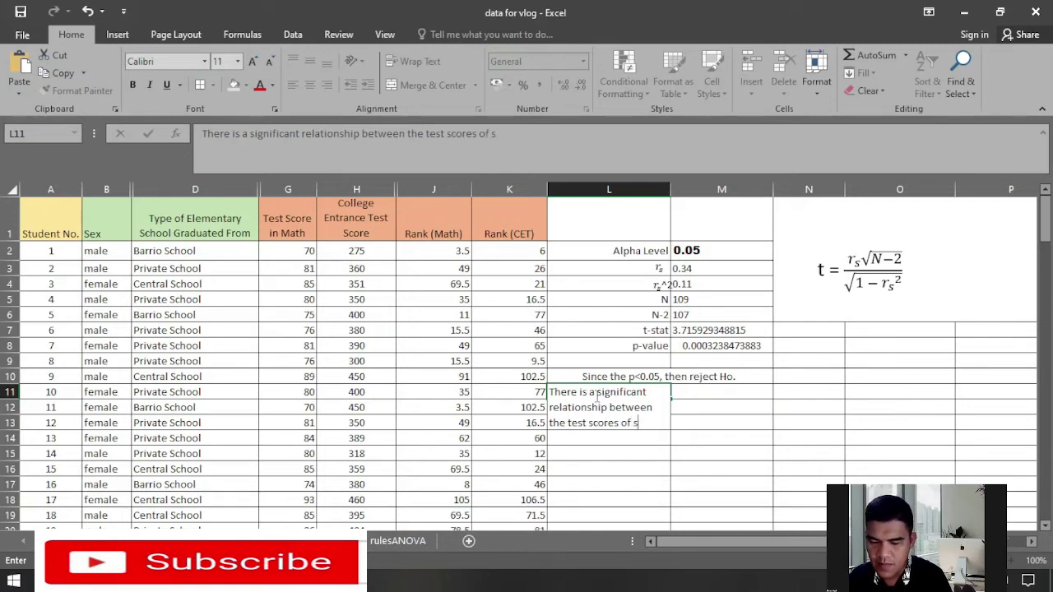
type("tudents in ")
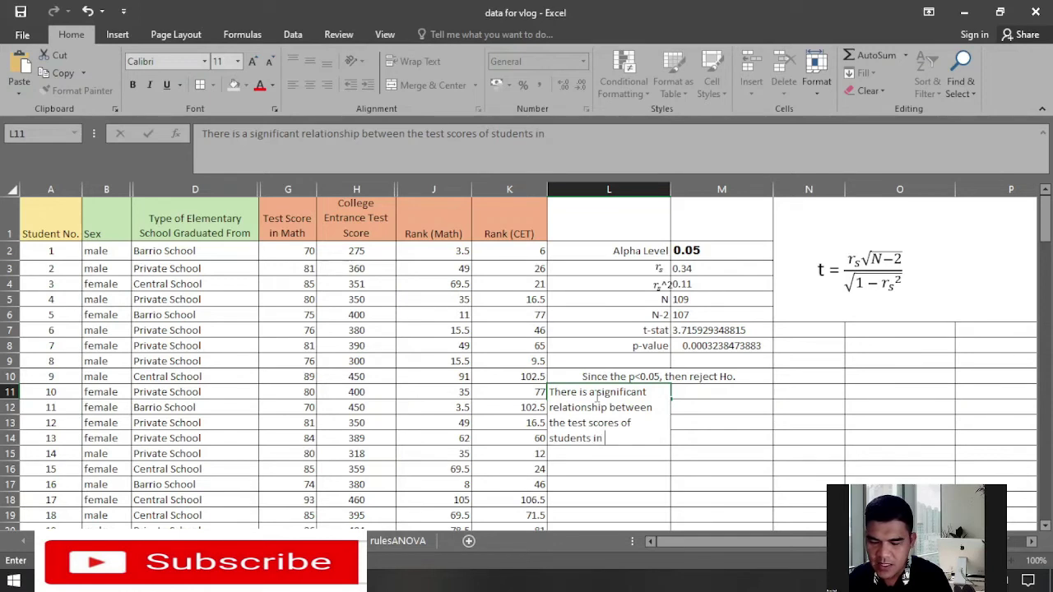
type("math and")
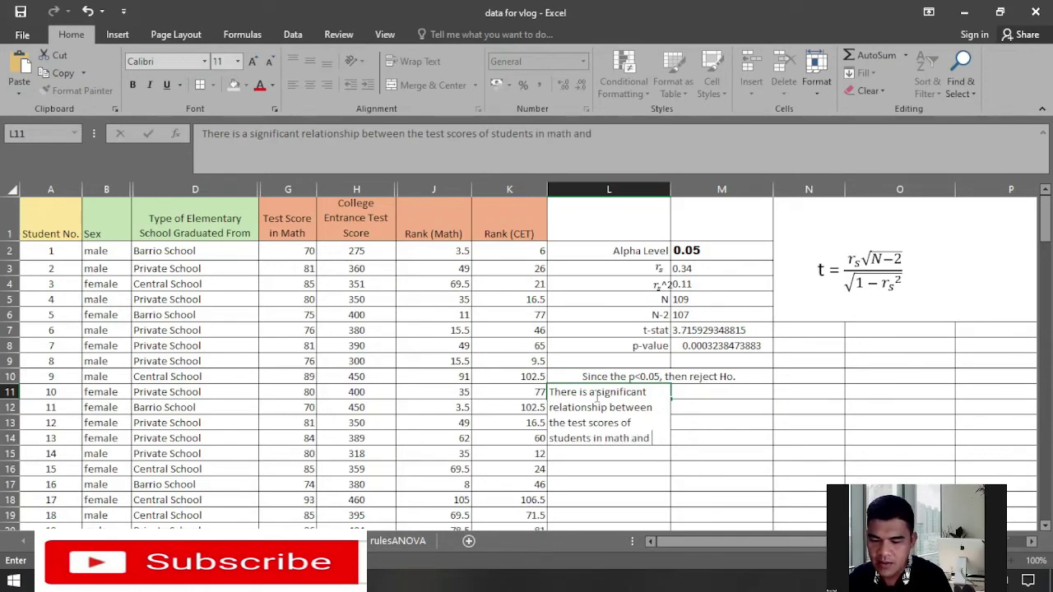
type(" their scores")
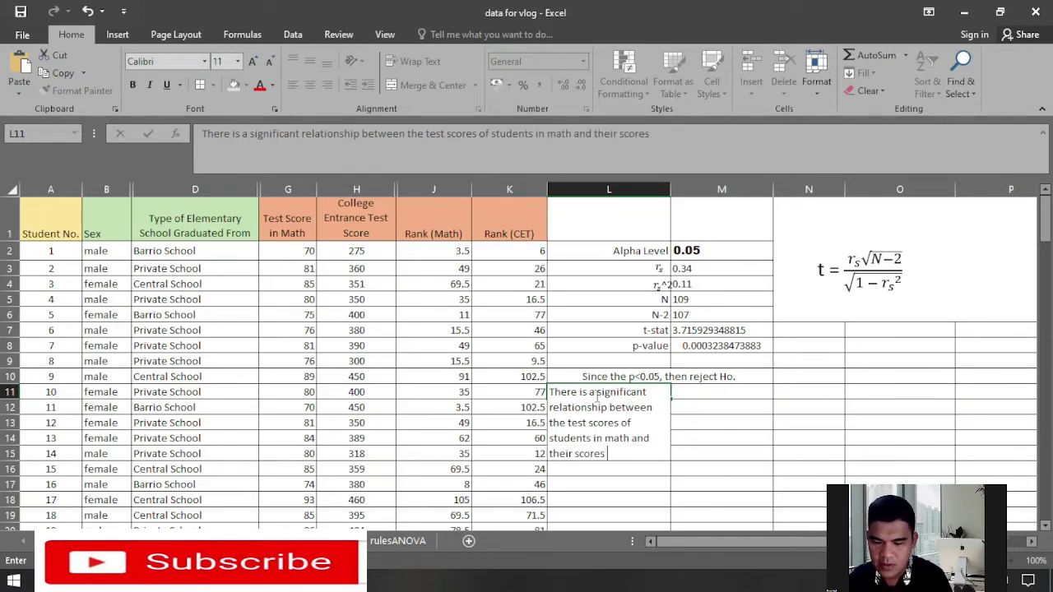
type(" during the")
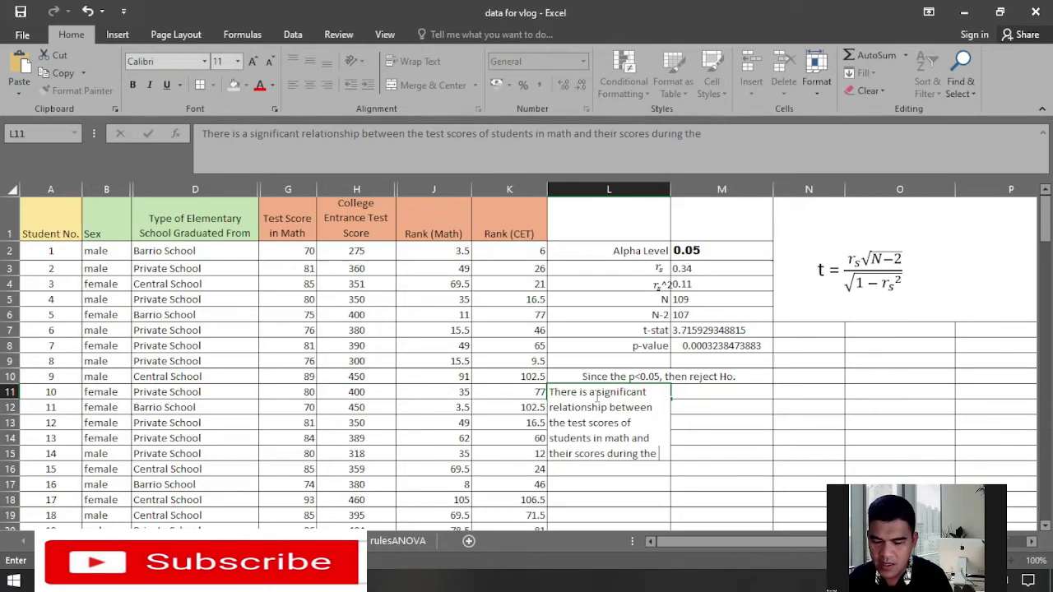
type(" college en")
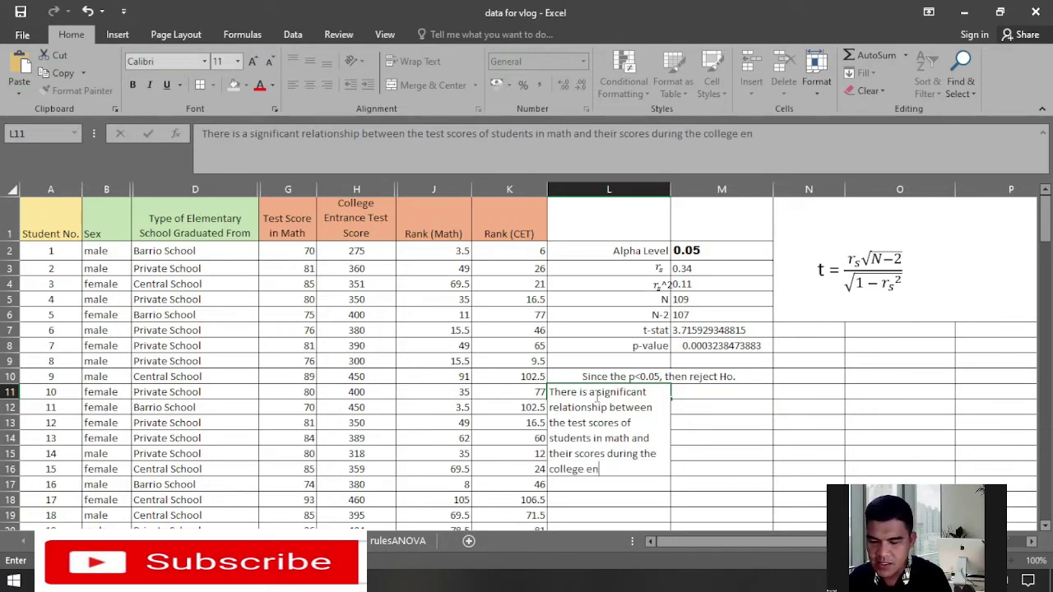
type("trance test.")
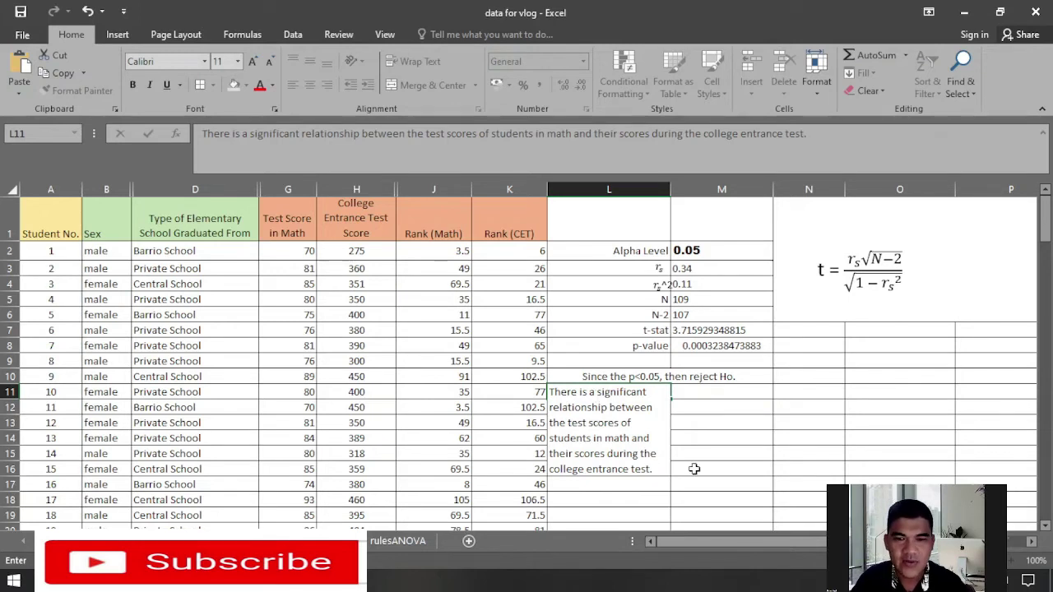
Merge and center the conclusion across L11:O11 and reduce row 11's height to fit its two lines of text.
left_click_drag(688, 445, 684, 435)
left_click_drag(627, 395, 920, 417)
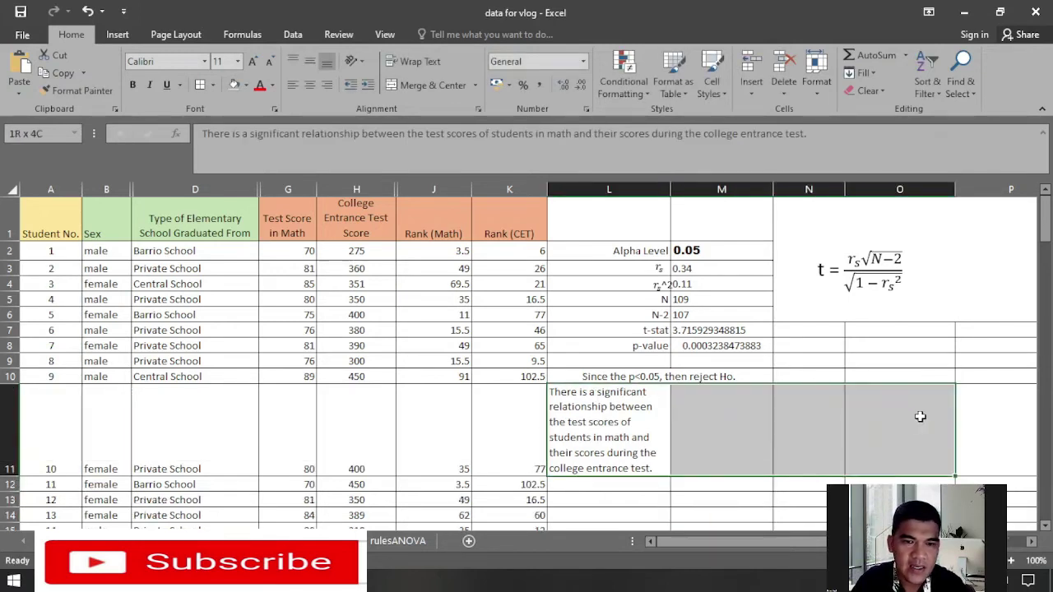
left_click(428, 84)
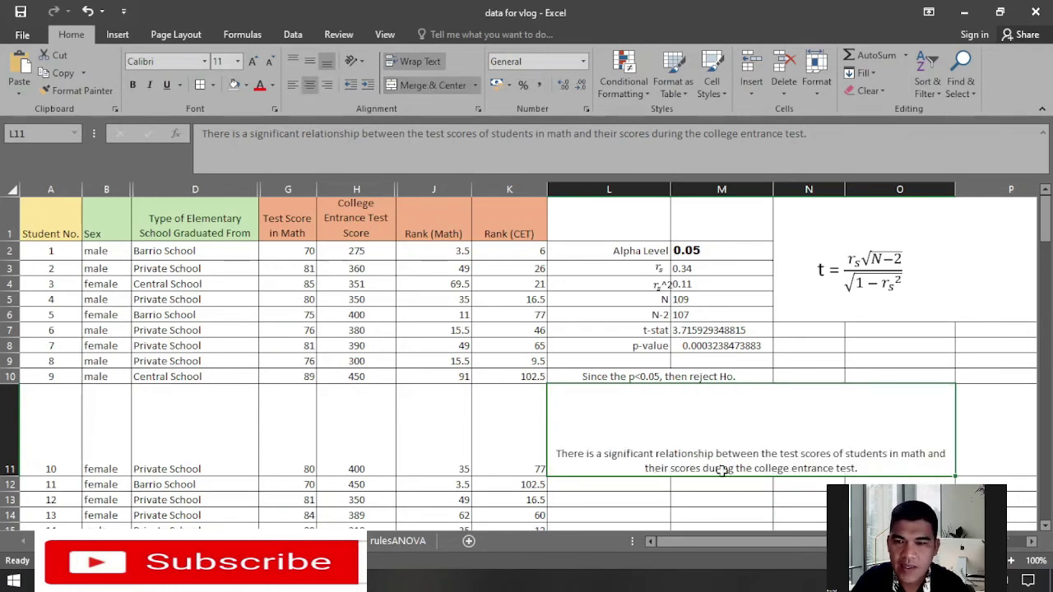
left_click_drag(10, 472, 11, 421)
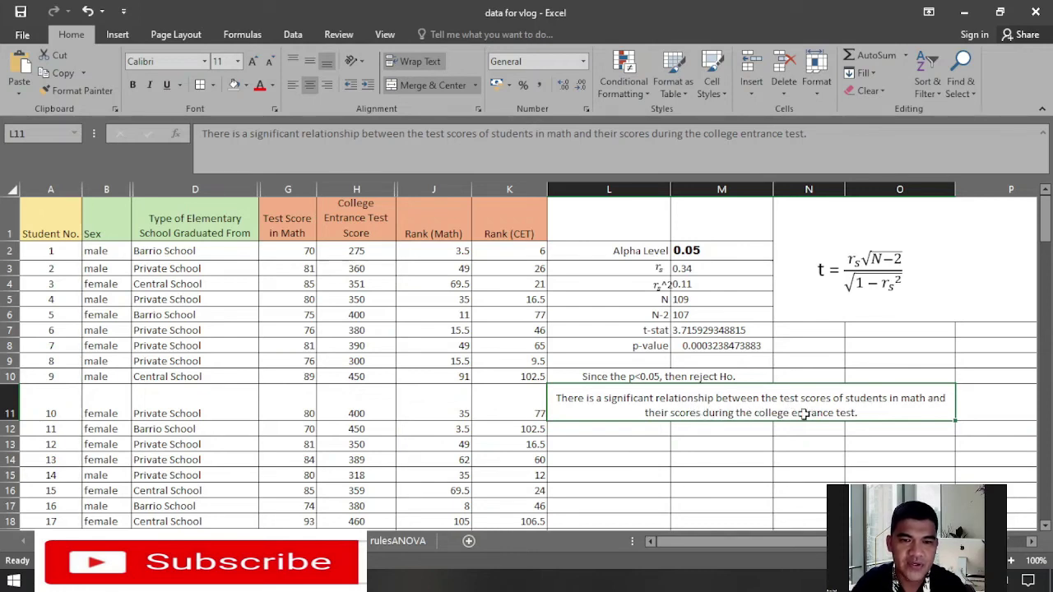
left_click(680, 346)
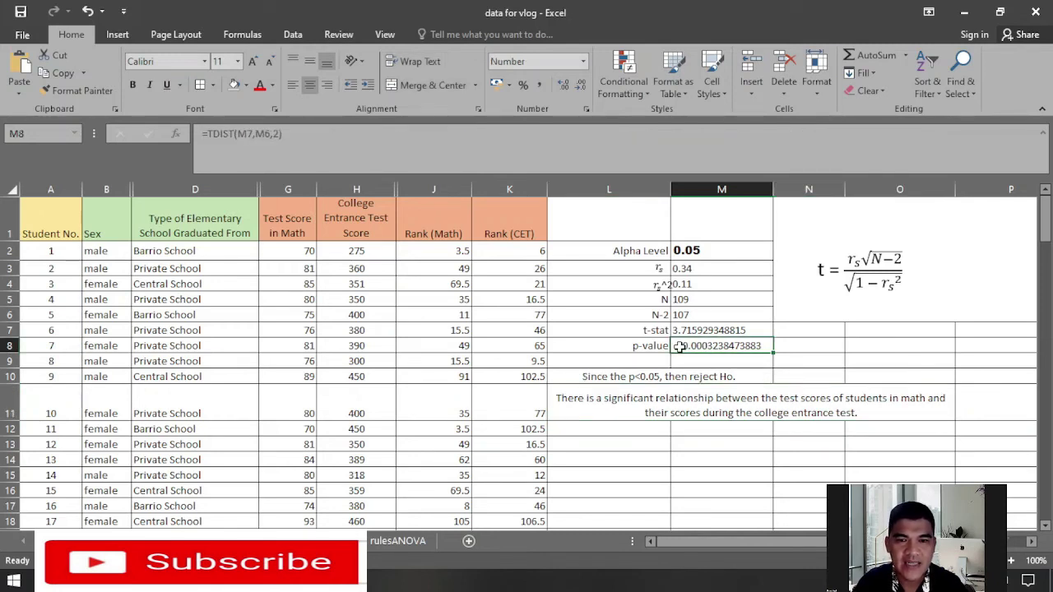
left_click(683, 250)
left_click(753, 478)
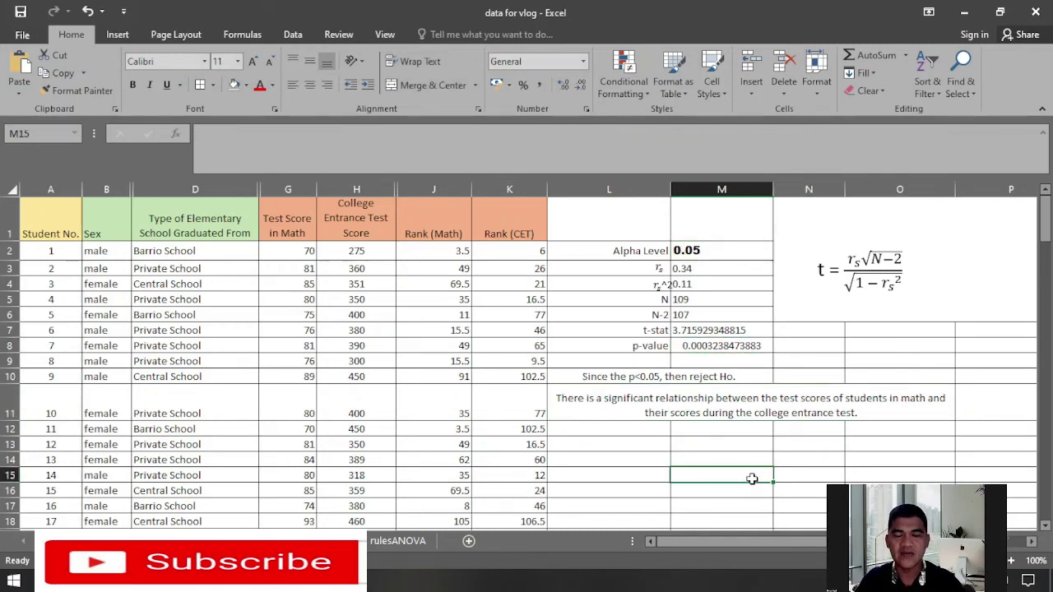